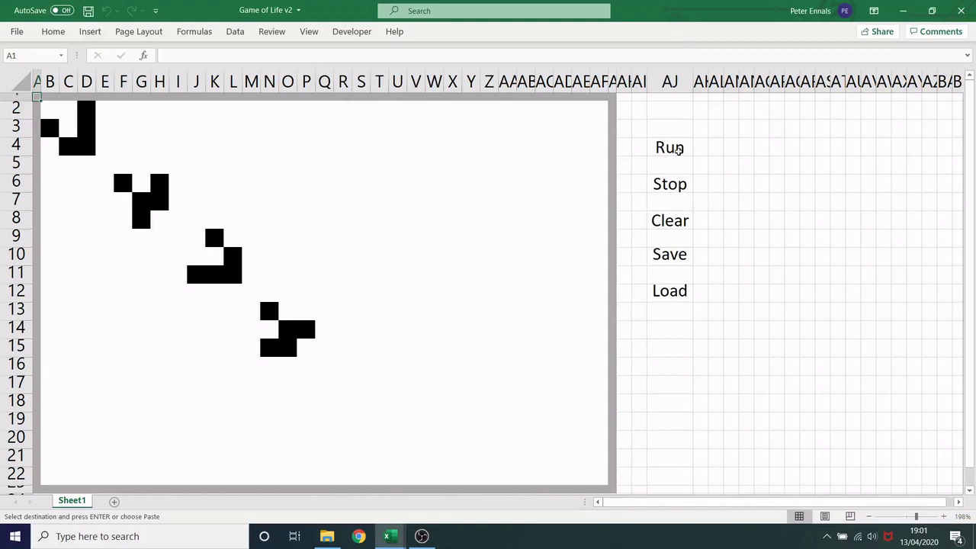
# Step: Run the Game of Life so the gliders advance across the board
pyautogui.click(678, 149)
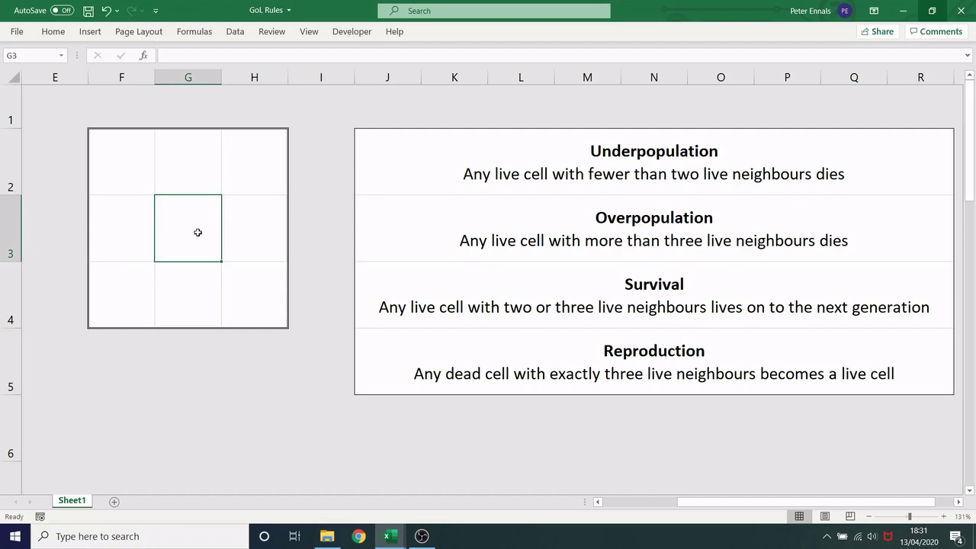
# Step: Mark centre cell G3 live with X and trace its eight neighbours
pyautogui.write('X')
pyautogui.press('Return')
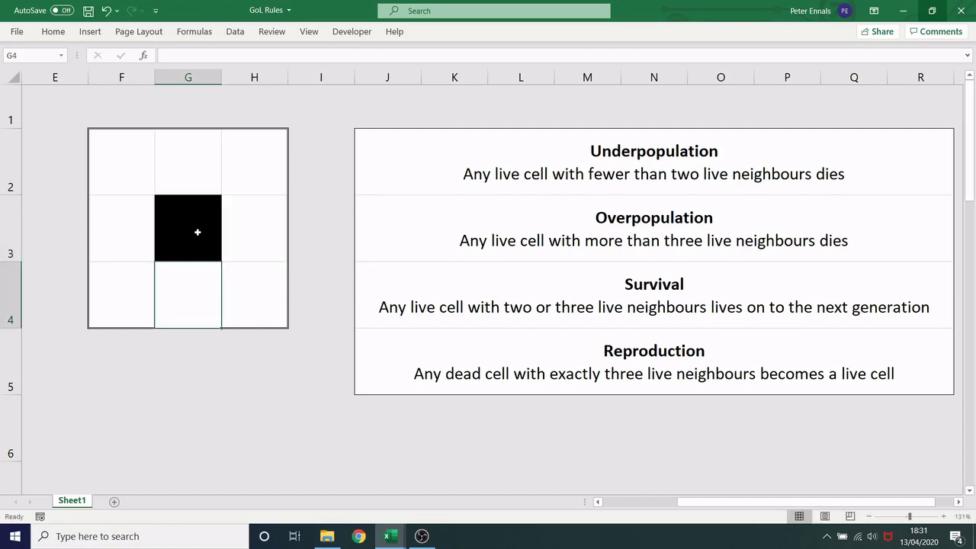
pyautogui.click(197, 232)
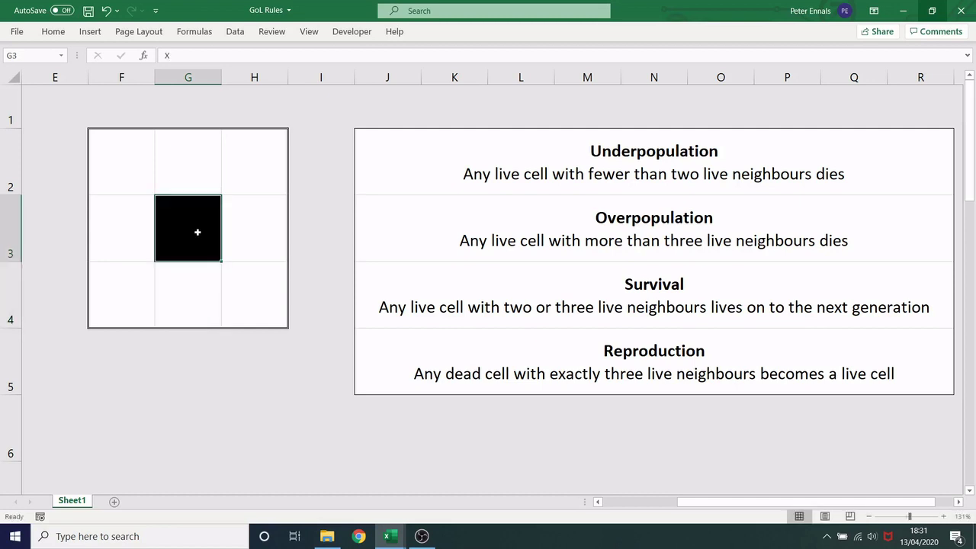
pyautogui.click(128, 169)
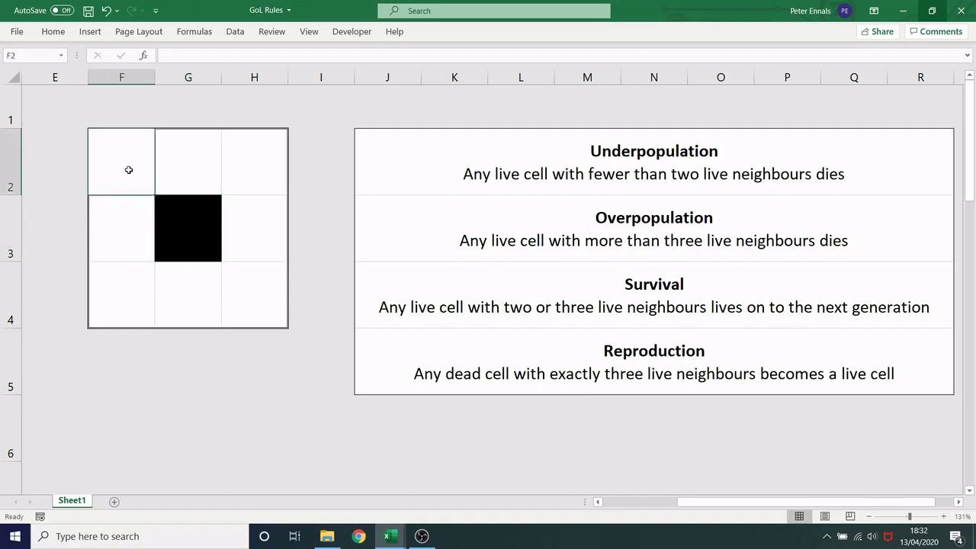
pyautogui.press('Right')
pyautogui.press('Right')
pyautogui.press('Down')
pyautogui.press('Down')
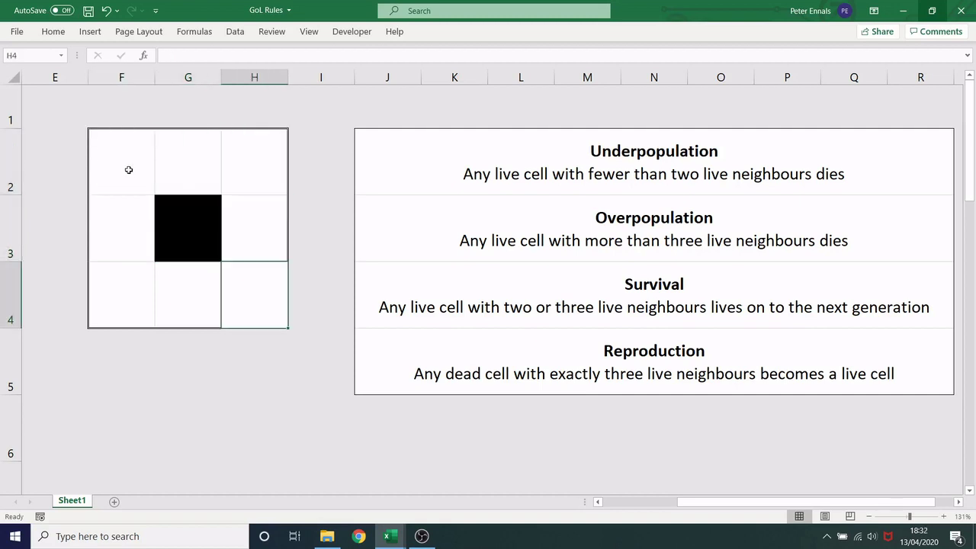
pyautogui.press('Left')
pyautogui.press('Left')
pyautogui.press('Up')
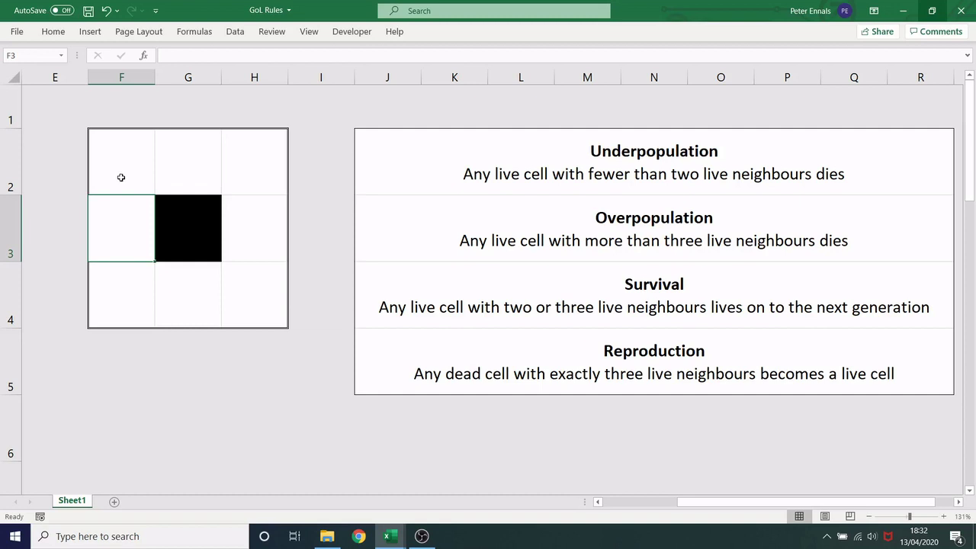
# Step: Mark F2, F3, F4 and H2 live with x, then review the F2:H4 grid against the Survival rule
pyautogui.click(120, 171)
pyautogui.write('x')
pyautogui.press('Return')
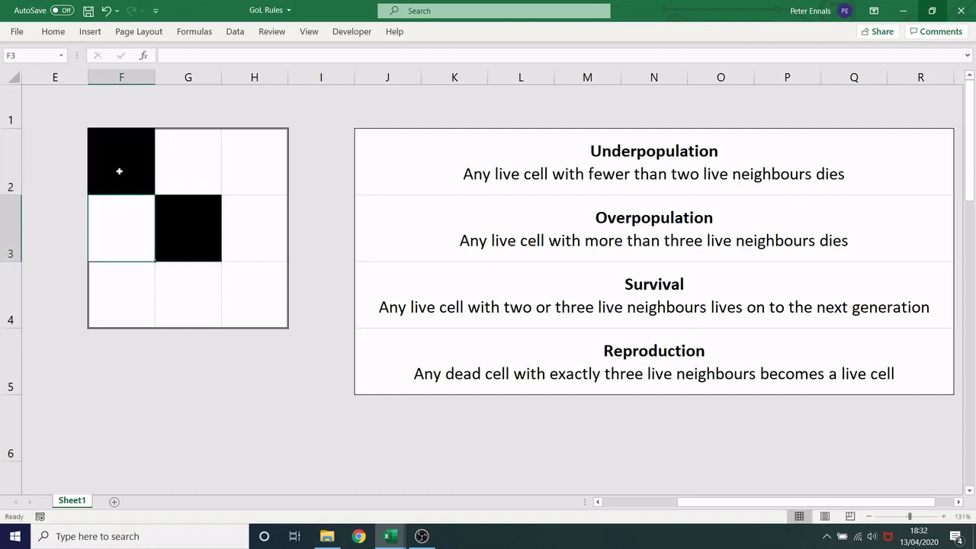
pyautogui.write('x')
pyautogui.press('Return')
pyautogui.write('x')
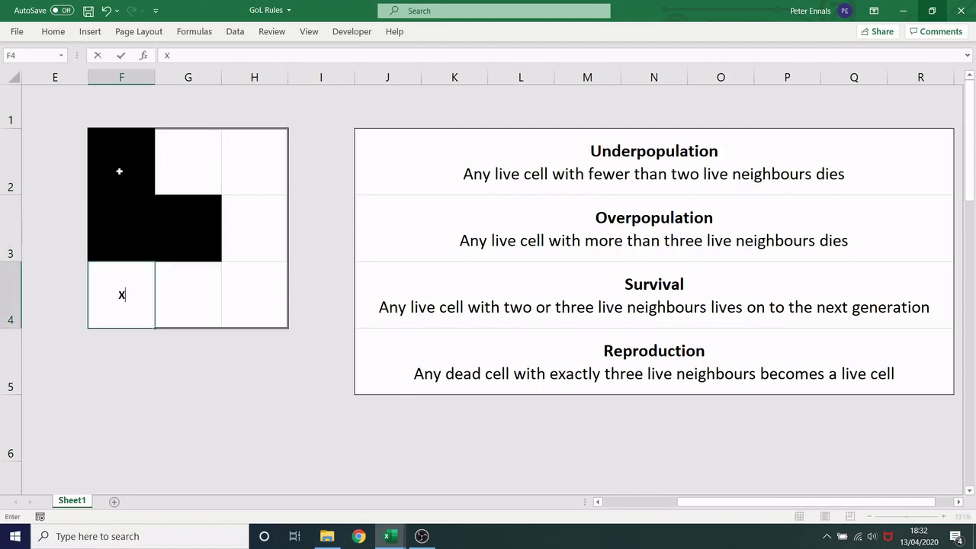
pyautogui.press('Right')
pyautogui.press('Up')
pyautogui.press('Right')
pyautogui.press('Up')
pyautogui.write('x')
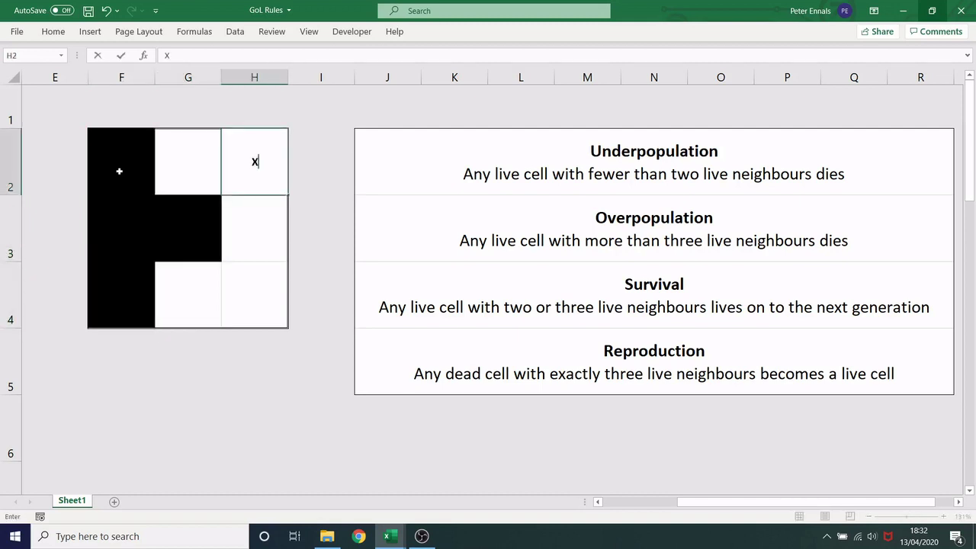
pyautogui.press('Return')
pyautogui.moveTo(119, 170); pyautogui.dragTo(228, 293)
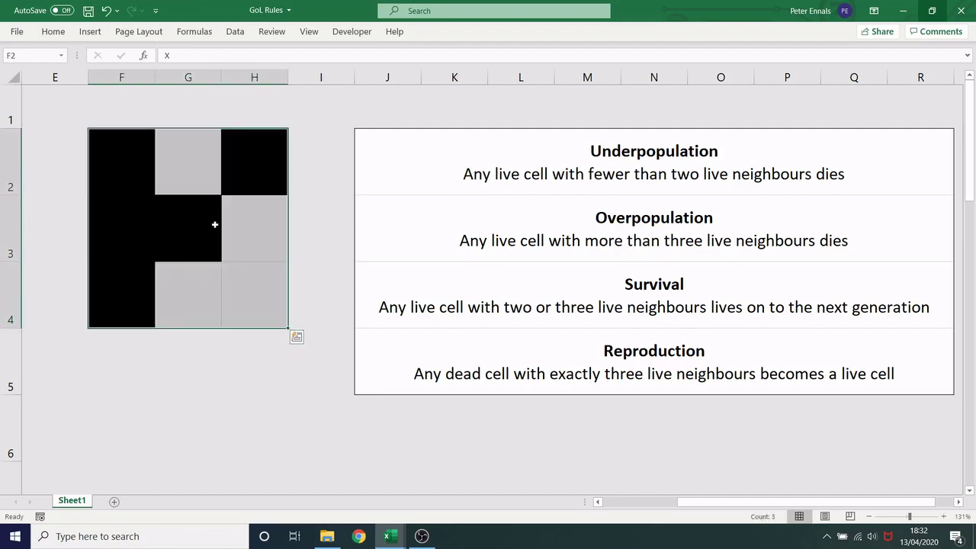
pyautogui.click(127, 174)
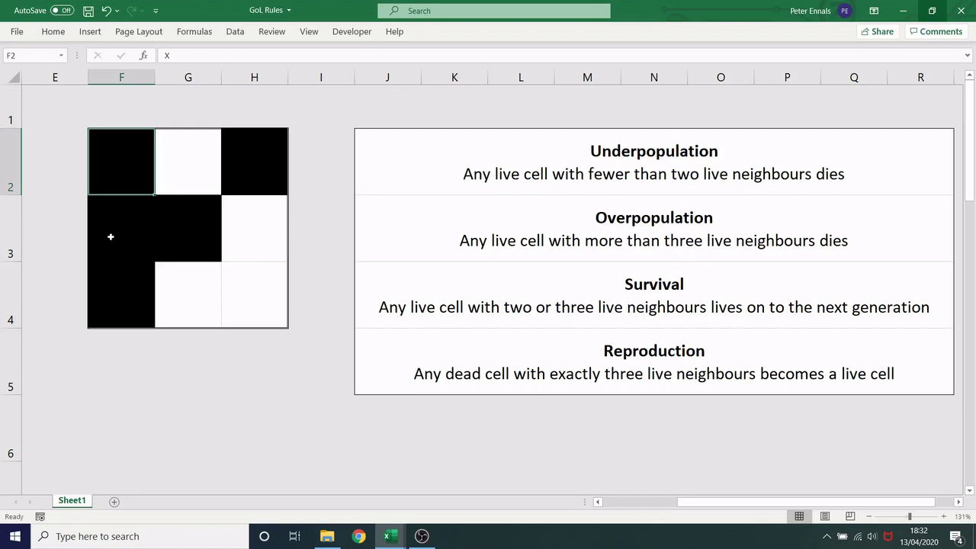
pyautogui.click(584, 310)
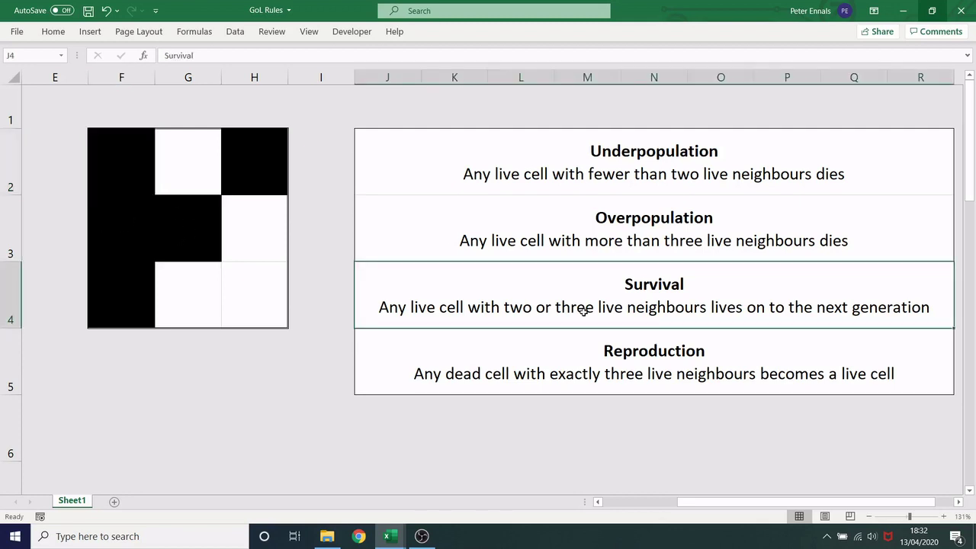
# Step: Label F2, F4 and F3 as SURVIVES, following the Survival rule
pyautogui.click(125, 178)
pyautogui.write('SURVIVES')
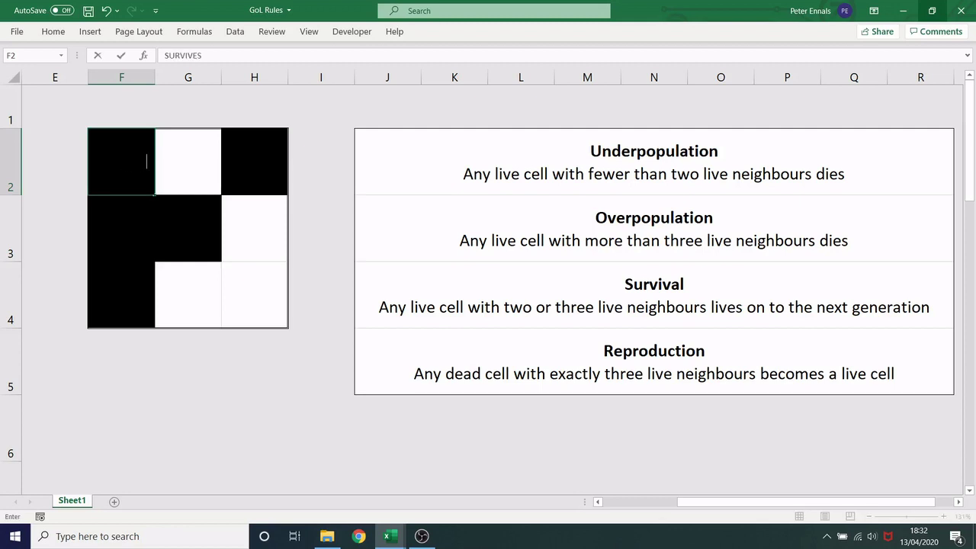
pyautogui.press('Return')
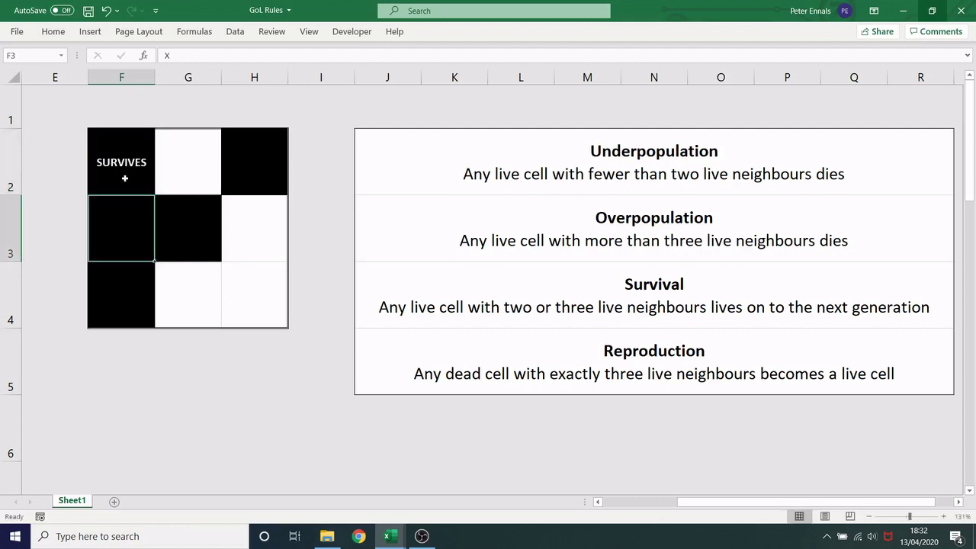
pyautogui.click(135, 285)
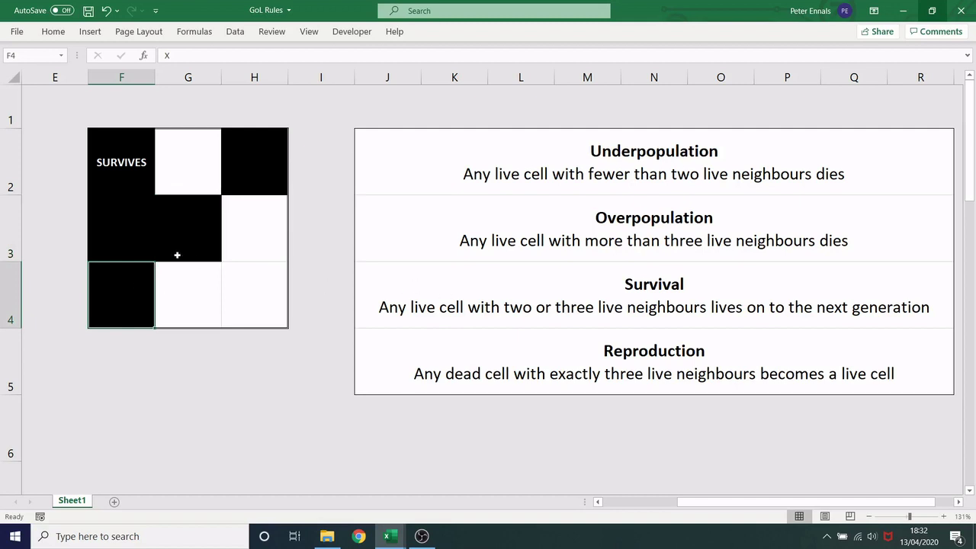
pyautogui.write('SURVIVES')
pyautogui.press('Return')
pyautogui.press('Up')
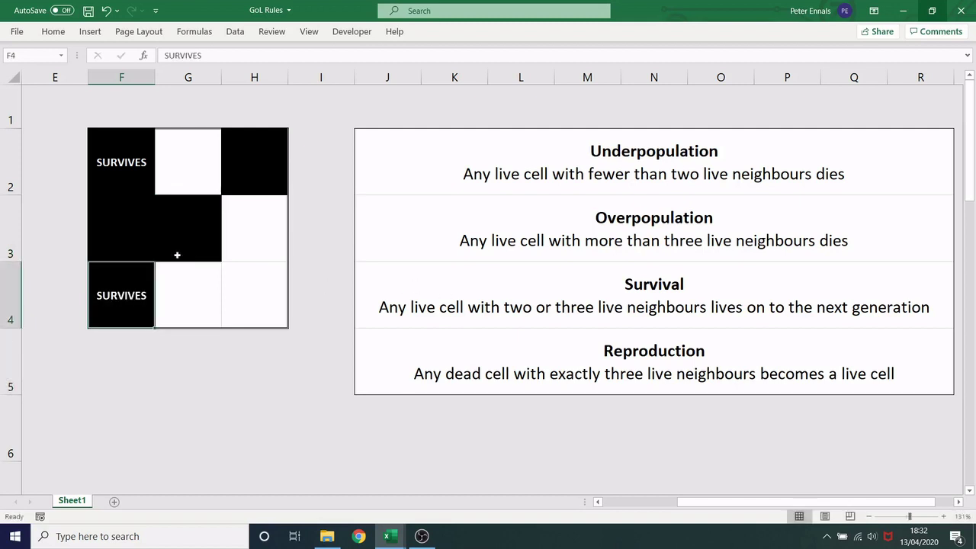
pyautogui.press('Up')
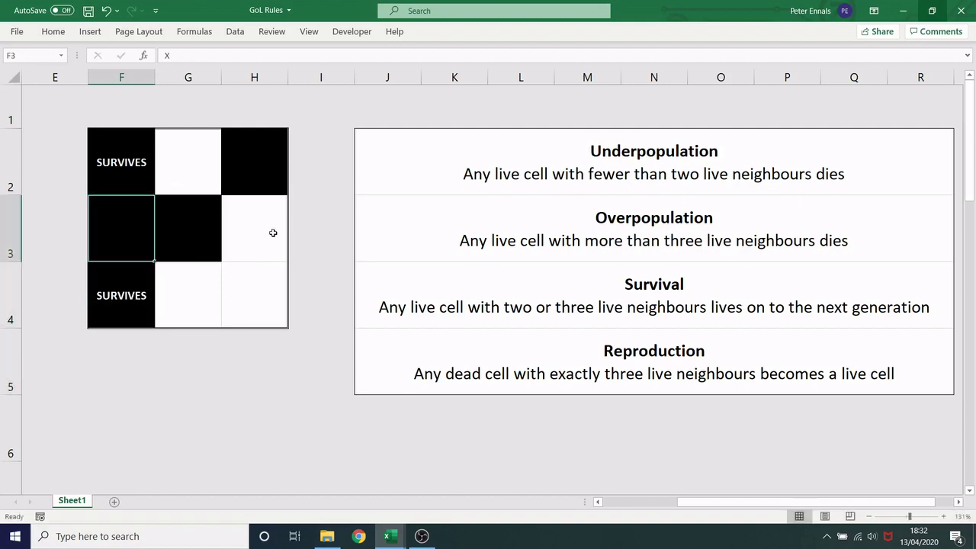
pyautogui.click(566, 306)
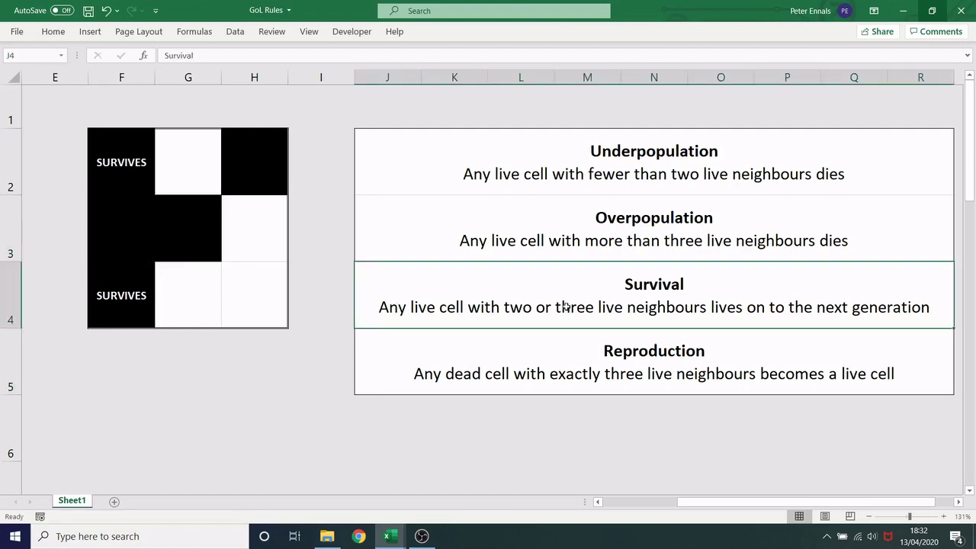
pyautogui.click(113, 236)
pyautogui.write('SURVIVE')
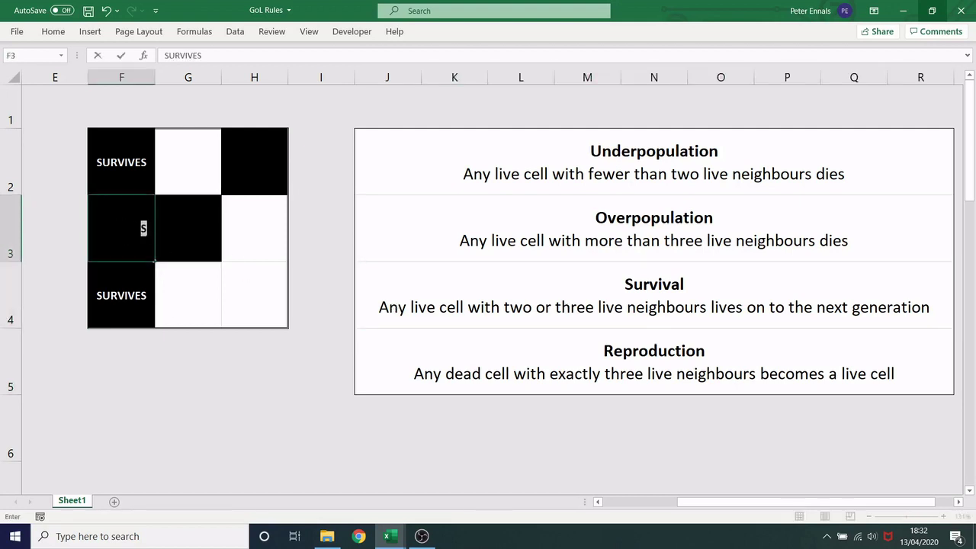
pyautogui.press('Return')
# Step: Label G3 and H2 as DIES per Overpopulation and Underpopulation, then check empty G2 against Reproduction
pyautogui.click(187, 233)
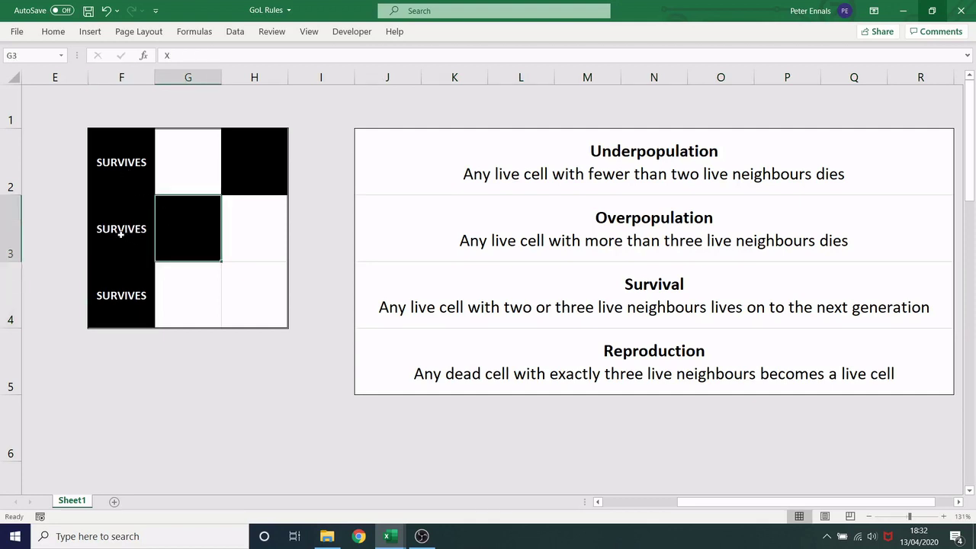
pyautogui.click(517, 239)
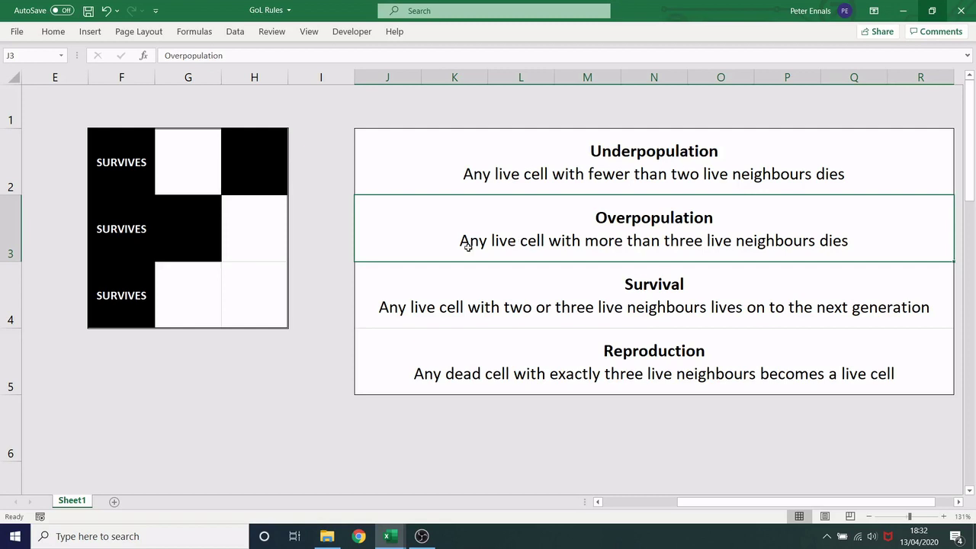
pyautogui.click(194, 234)
pyautogui.write('DIES')
pyautogui.press('Return')
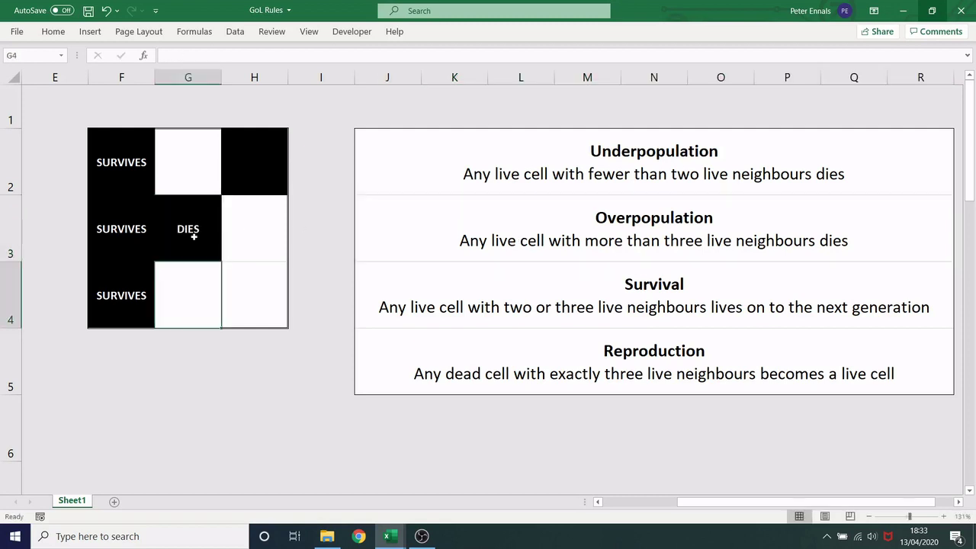
pyautogui.click(255, 174)
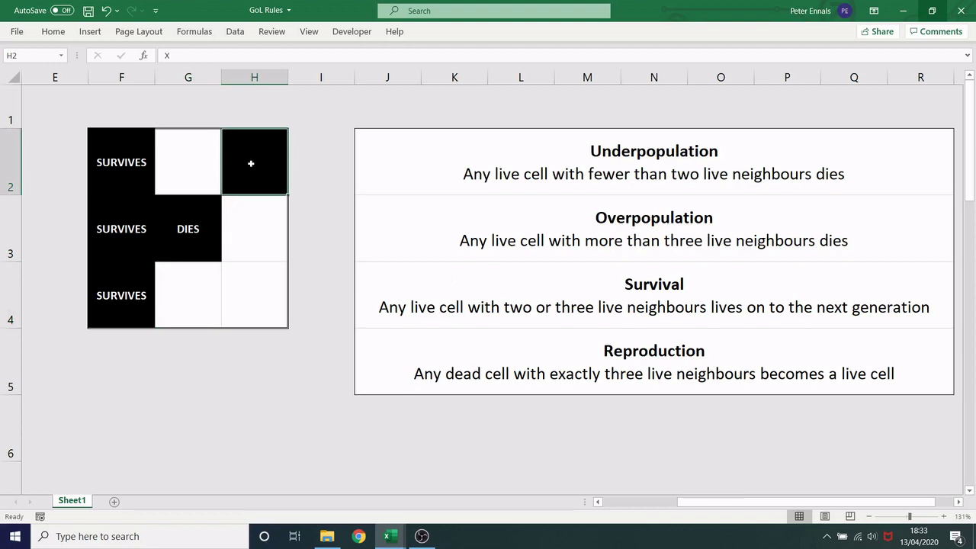
pyautogui.click(523, 152)
pyautogui.click(248, 176)
pyautogui.write('DIES')
pyautogui.press('Return')
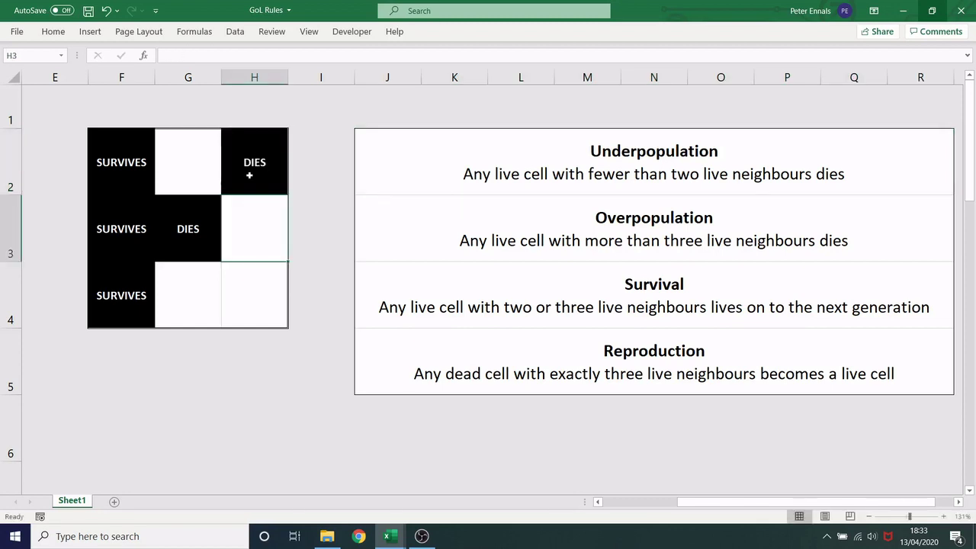
pyautogui.click(190, 182)
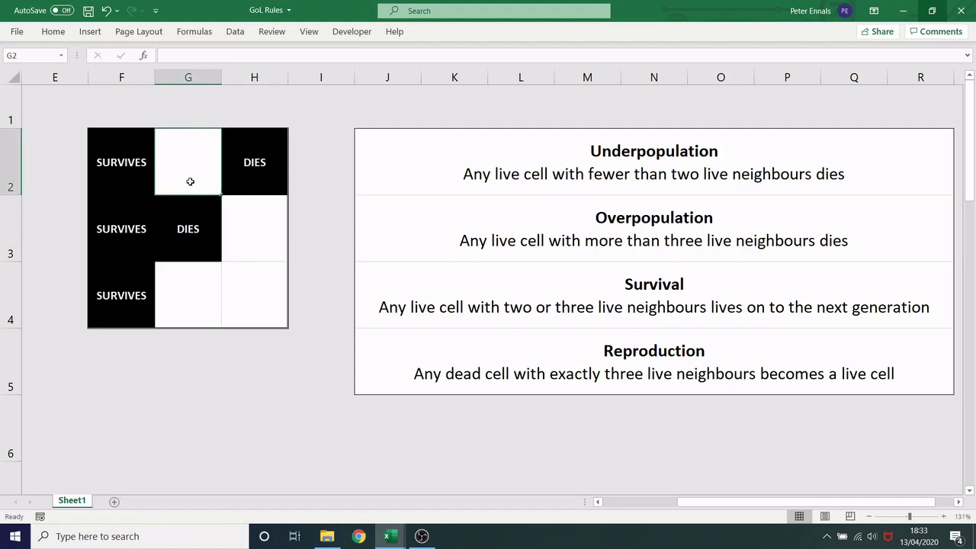
pyautogui.click(541, 355)
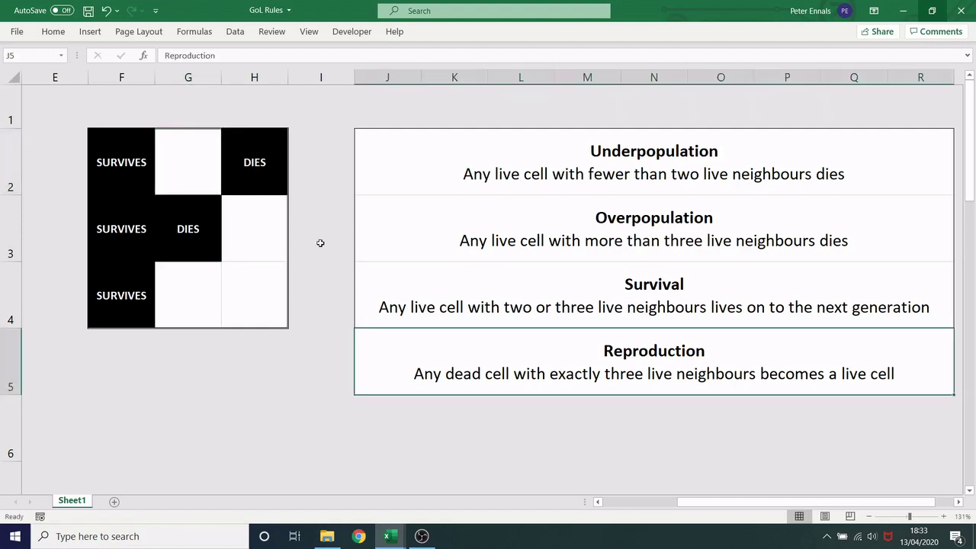
# Step: Check empty cells G2, H3 and H4, then label G4 as BORN
pyautogui.doubleClick(188, 171)
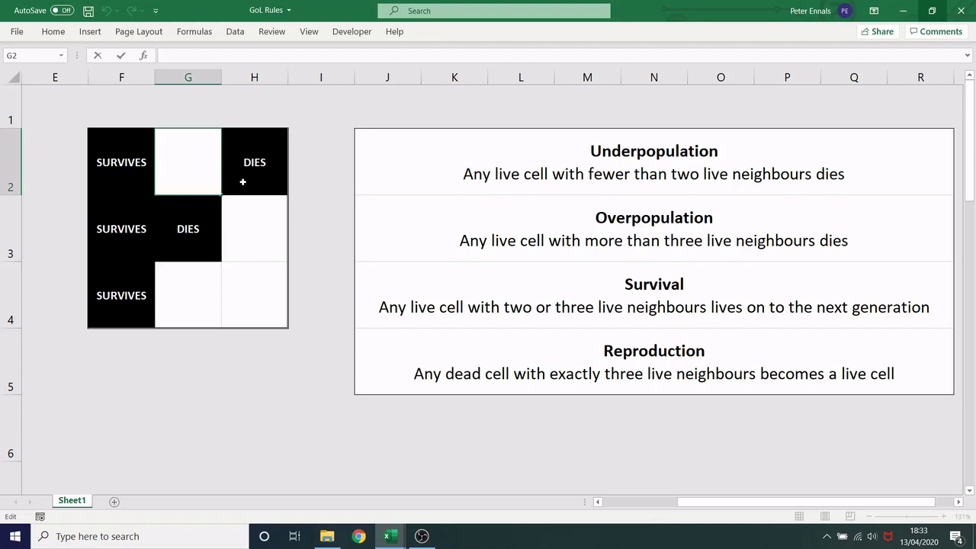
pyautogui.click(241, 218)
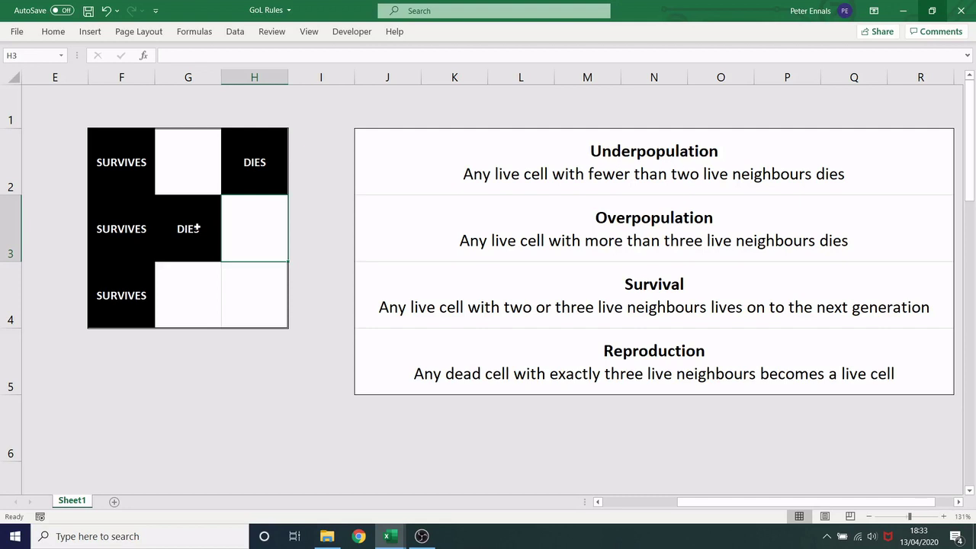
pyautogui.click(256, 286)
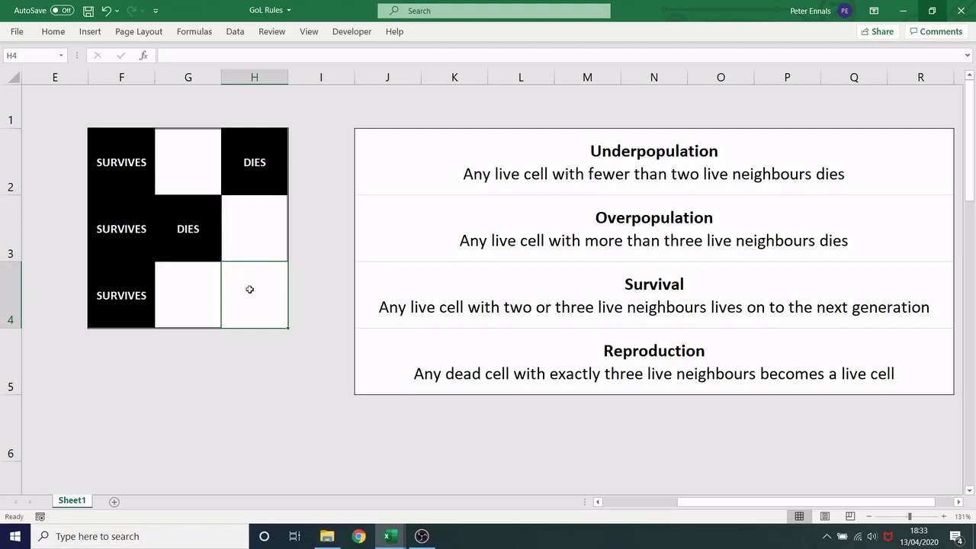
pyautogui.click(193, 291)
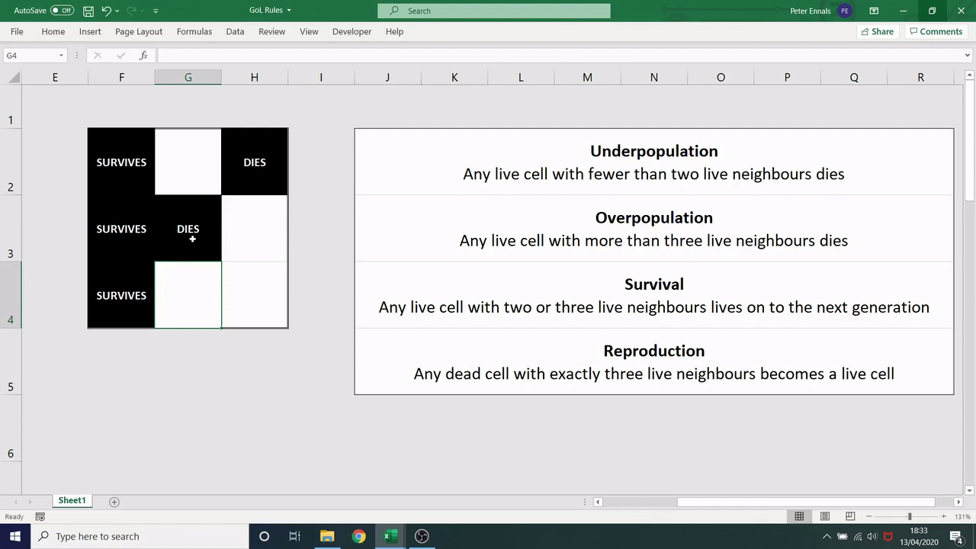
pyautogui.write('BORN')
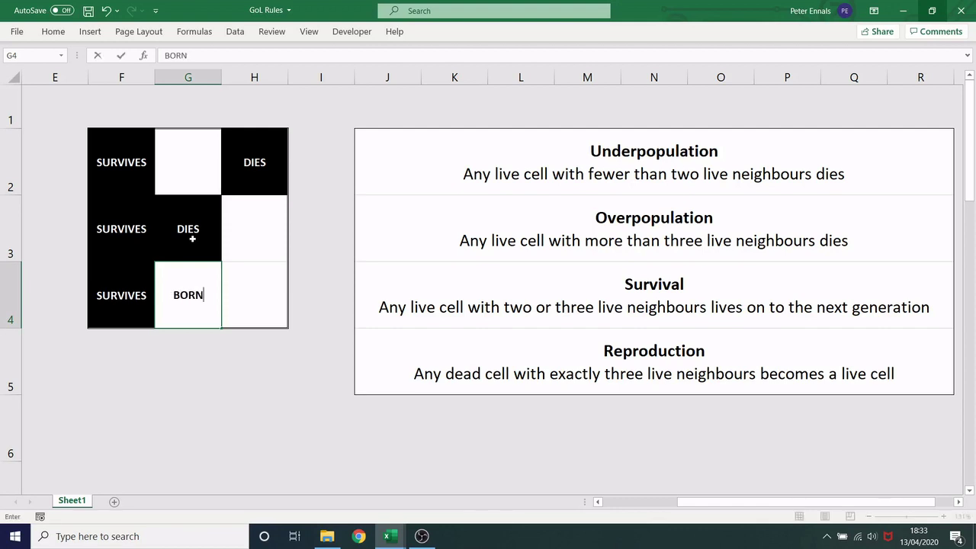
pyautogui.press('Return')
# Step: Clear the SURVIVES labels from F2, F3, F4 and the DIES label from G3
pyautogui.click(134, 180)
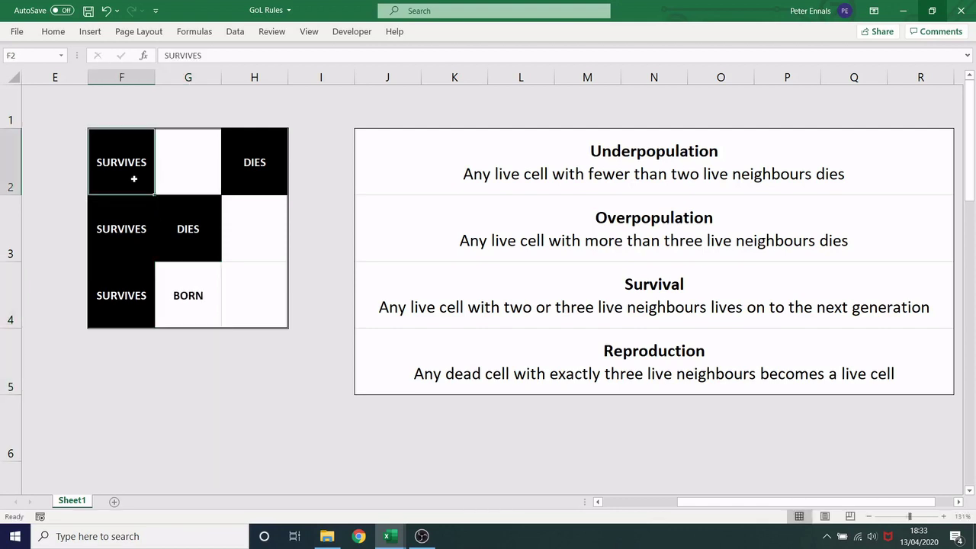
pyautogui.press('Delete')
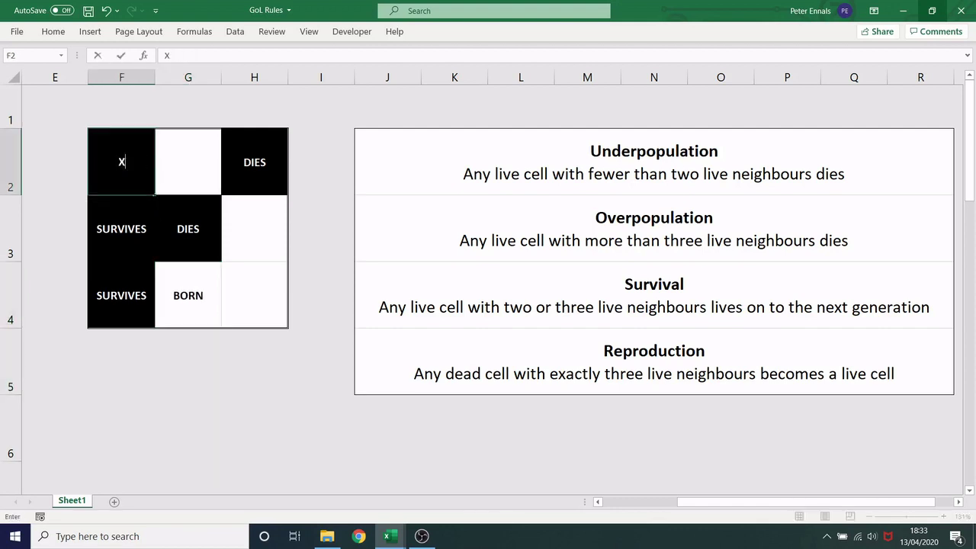
pyautogui.press('Down')
pyautogui.press('Delete')
pyautogui.press('Down')
pyautogui.press('F2')
pyautogui.press('Escape')
pyautogui.press('Delete')
pyautogui.press('Up')
pyautogui.press('Right')
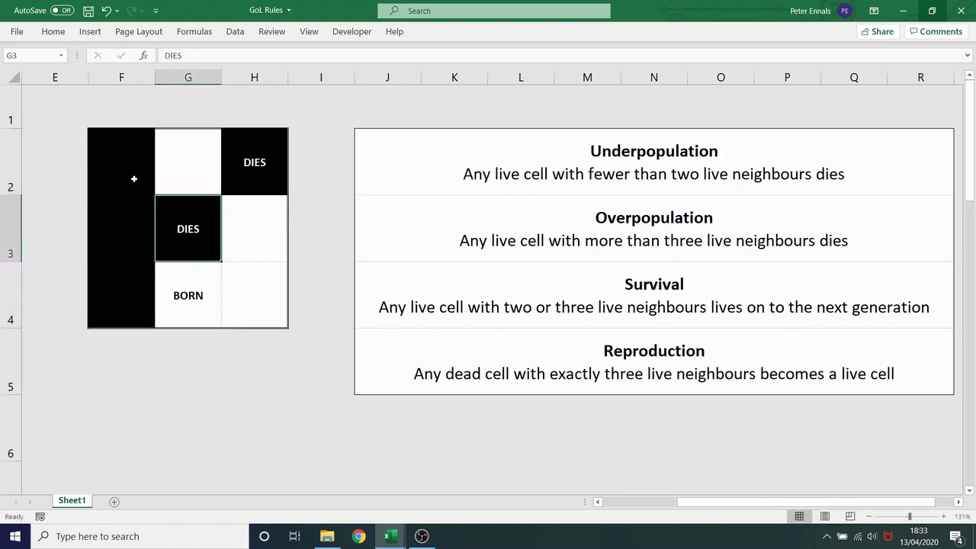
pyautogui.press('Delete')
# Step: Enter x in G4 to make it live and clear the DIES label from H2
pyautogui.press('Down')
pyautogui.write('x')
pyautogui.press('Right')
pyautogui.press('Up')
pyautogui.press('Up')
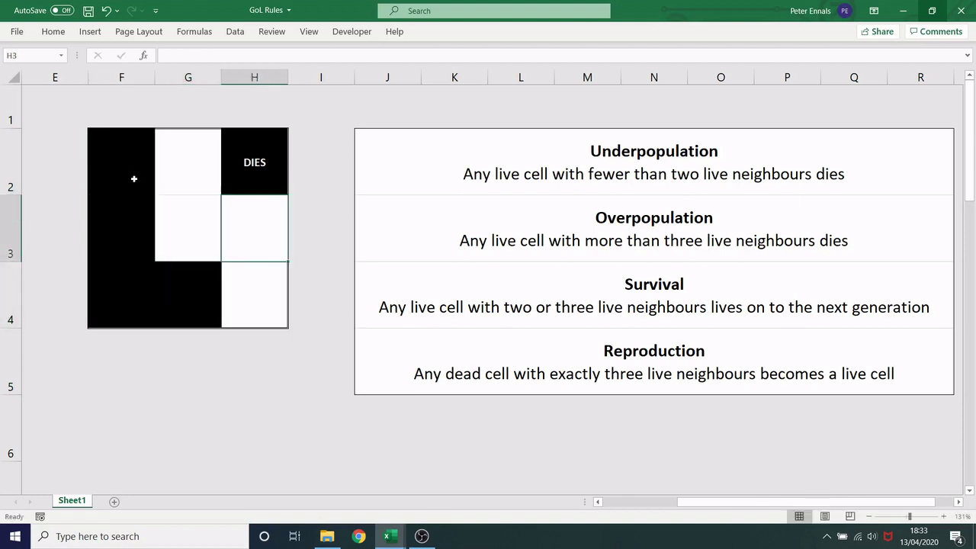
pyautogui.press('Delete')
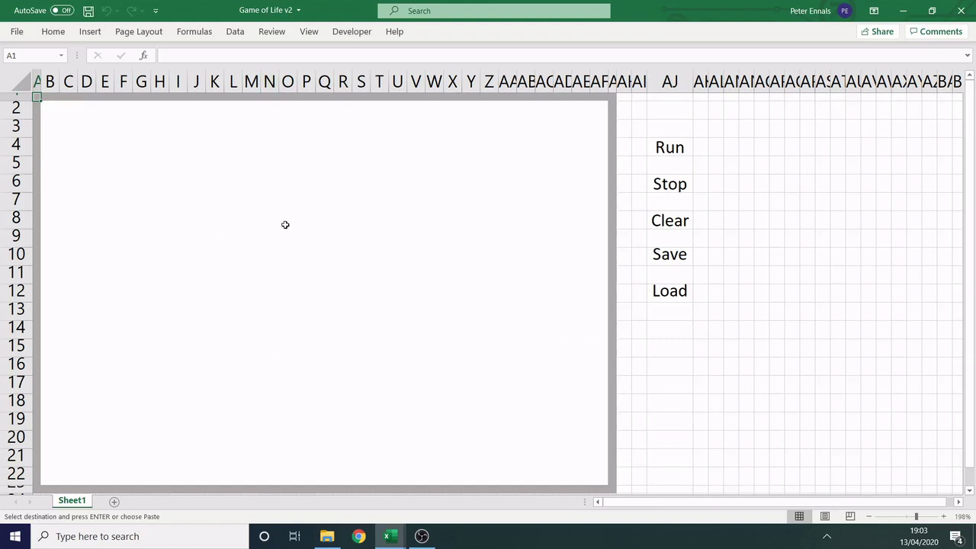
# Step: Make G5, M7 and R9 live, fill blocks J7:K13 and G7:Q11, and invert E10:Q13
pyautogui.click(138, 169)
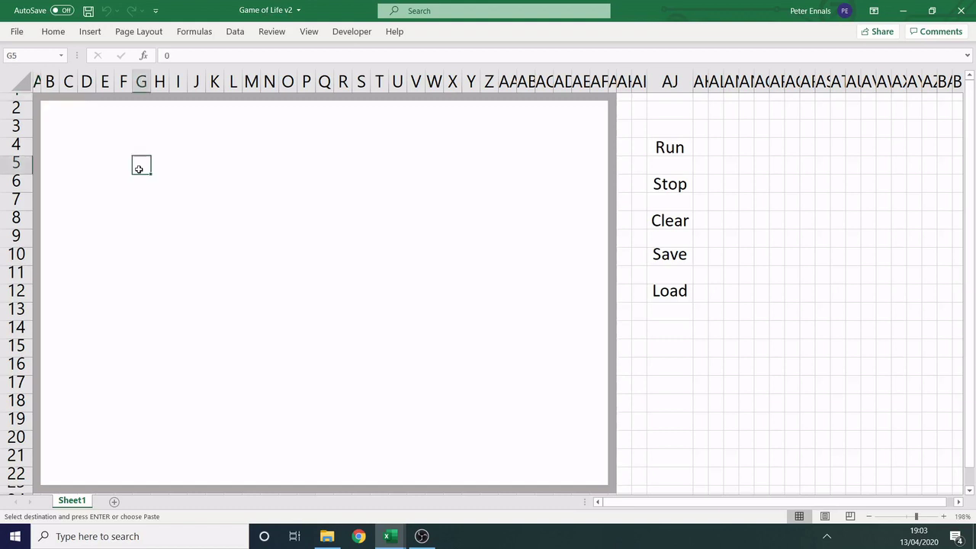
pyautogui.click(251, 200)
pyautogui.click(342, 237)
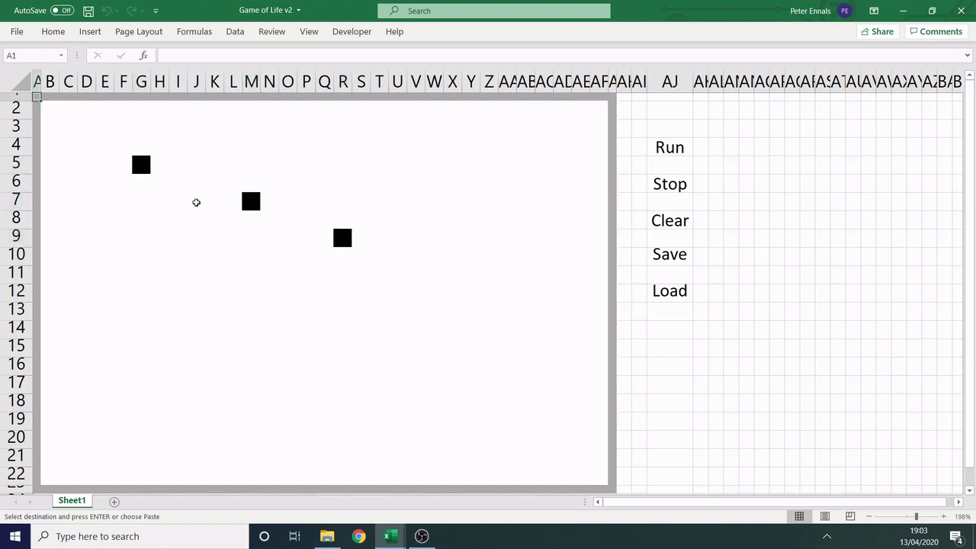
pyautogui.moveTo(196, 201); pyautogui.dragTo(209, 316)
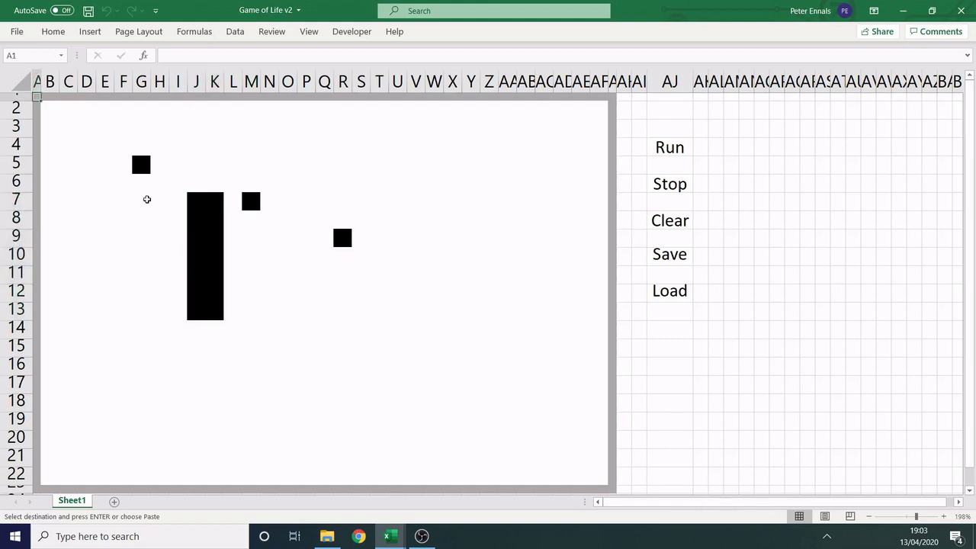
pyautogui.moveTo(146, 200); pyautogui.dragTo(321, 280)
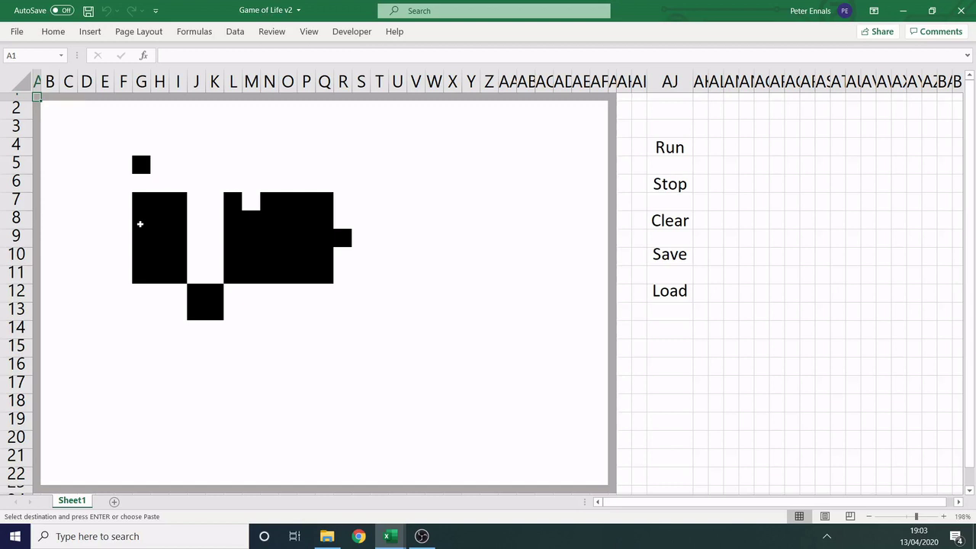
pyautogui.moveTo(102, 249); pyautogui.dragTo(323, 318)
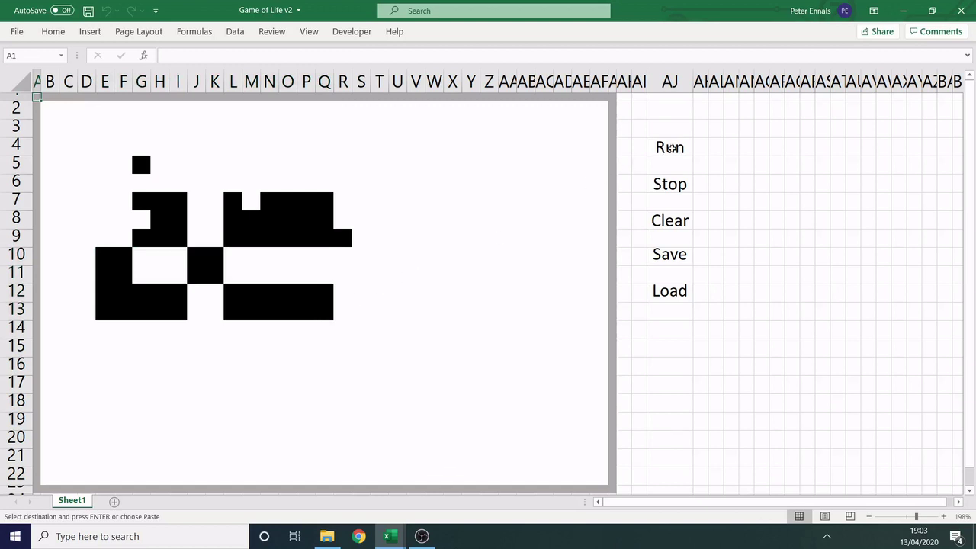
# Step: Run and stop the simulation, then add live cells J5, L7 and N9
pyautogui.click(670, 147)
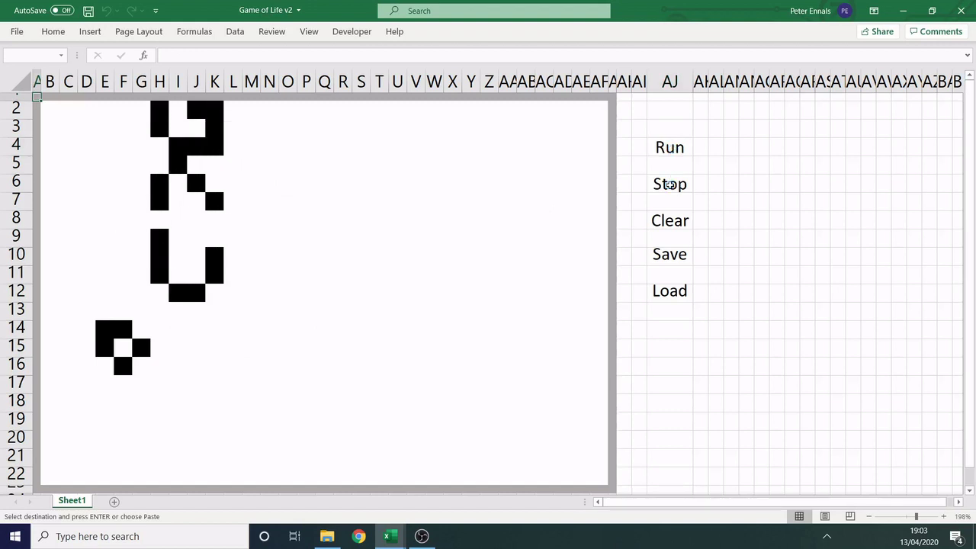
pyautogui.click(669, 185)
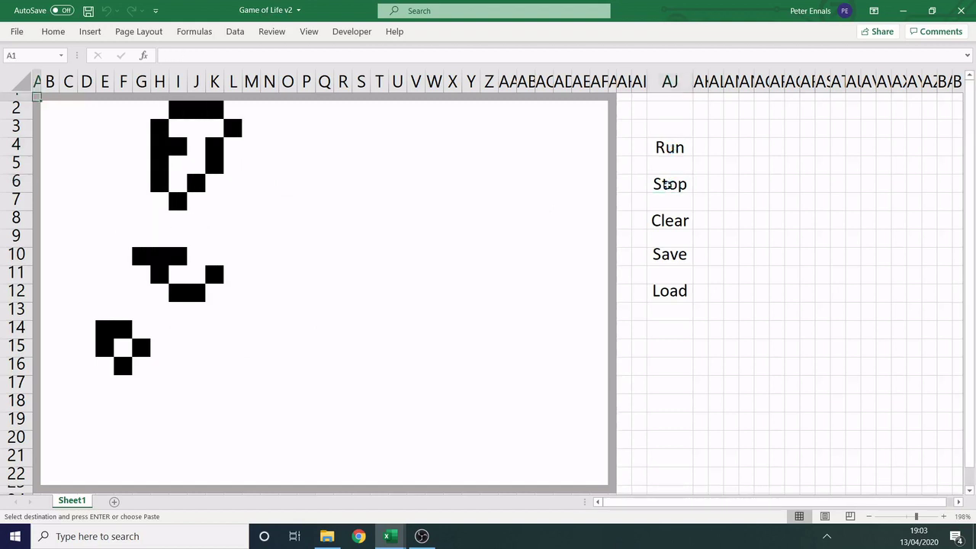
pyautogui.click(193, 166)
pyautogui.click(233, 194)
pyautogui.click(272, 235)
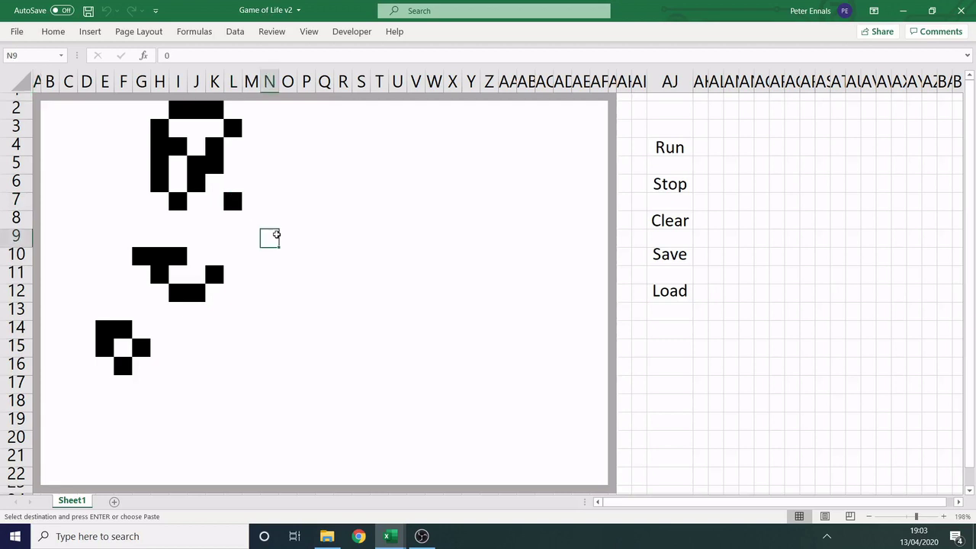
# Step: Run the simulation again, stop it, and clear the board
pyautogui.click(661, 150)
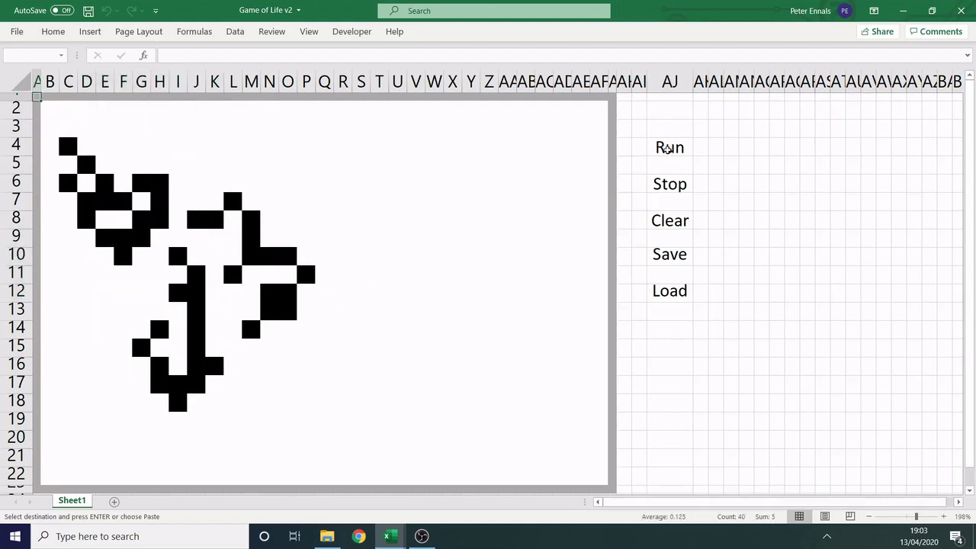
pyautogui.click(677, 185)
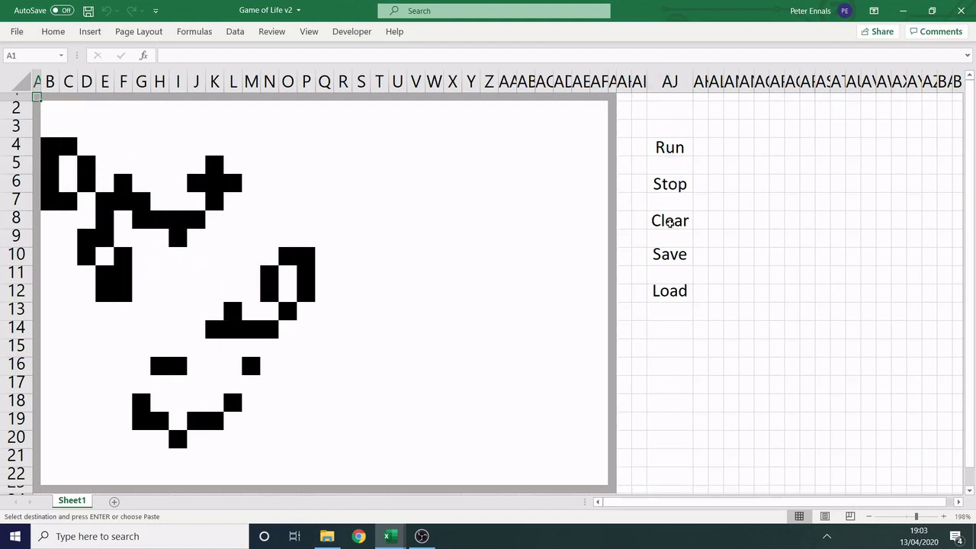
pyautogui.click(671, 222)
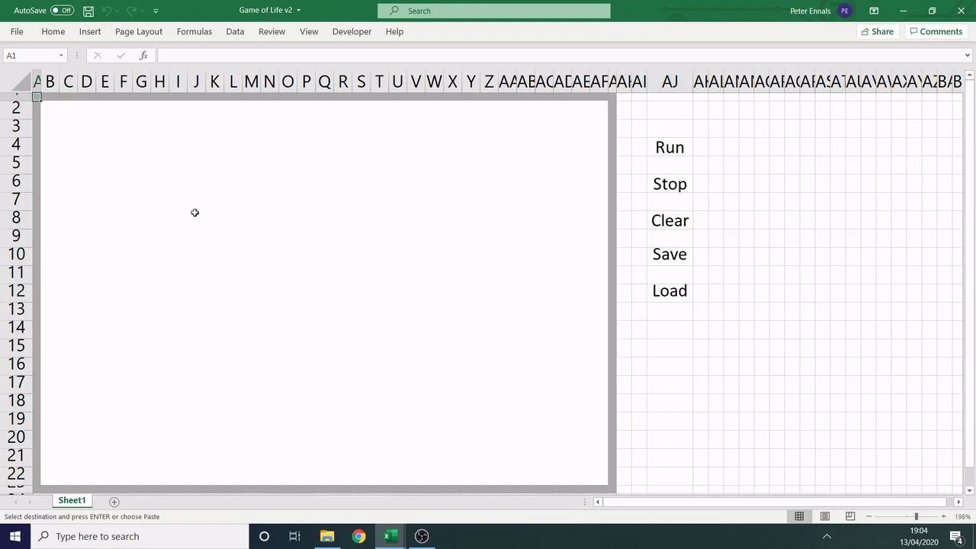
# Step: Load the saved four-glider pattern and run the simulation so the gliders move
pyautogui.click(682, 295)
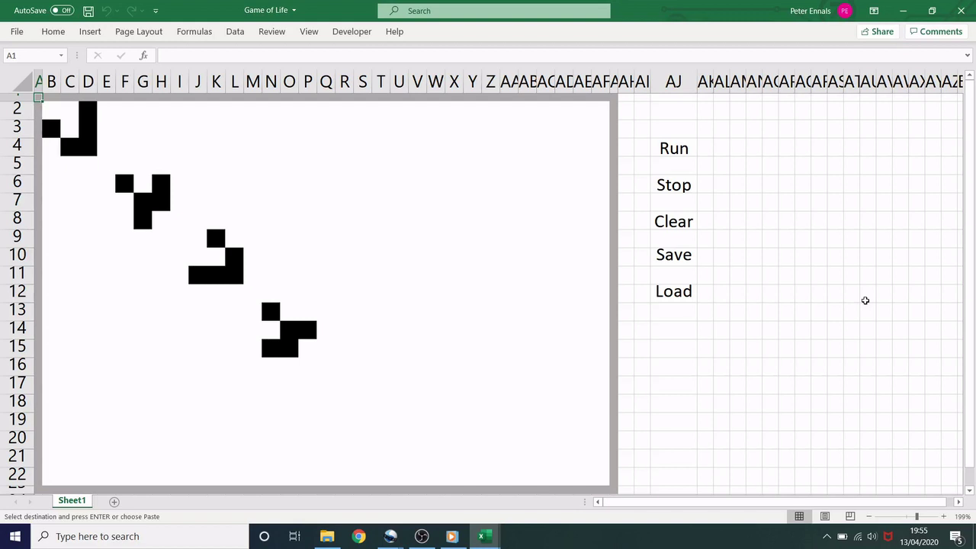
pyautogui.click(681, 147)
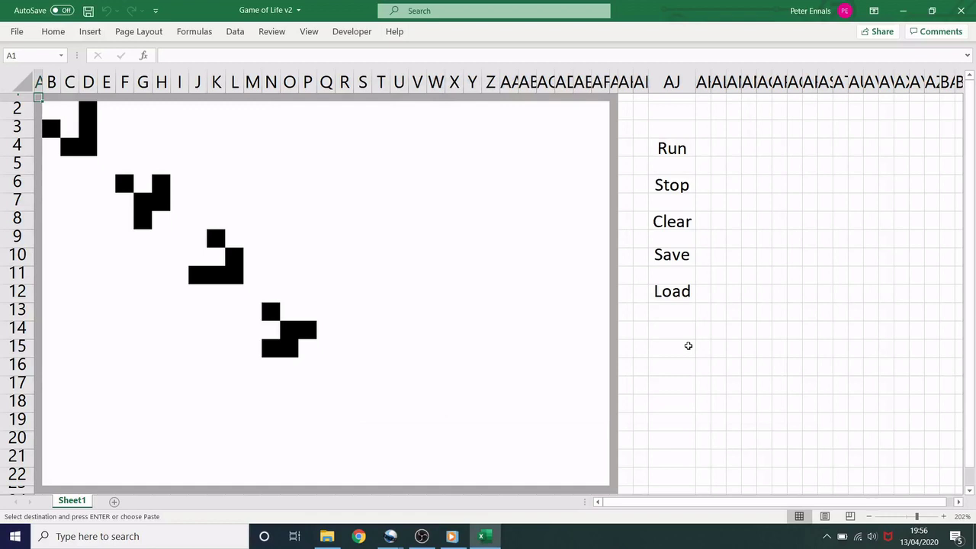
pyautogui.click(667, 146)
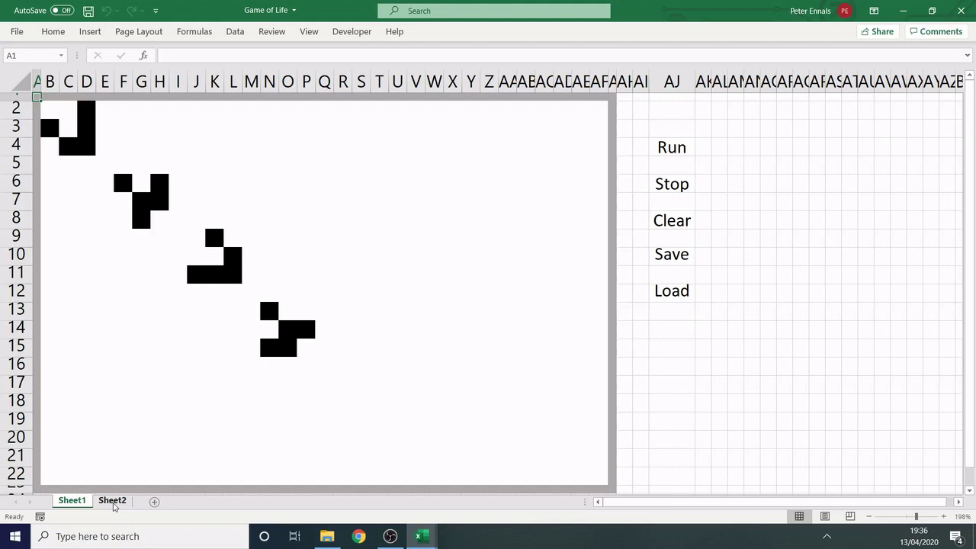
# Step: Compare Sheet2's zero grid with the board, then run the simulation to hit the breakpoint
pyautogui.click(112, 501)
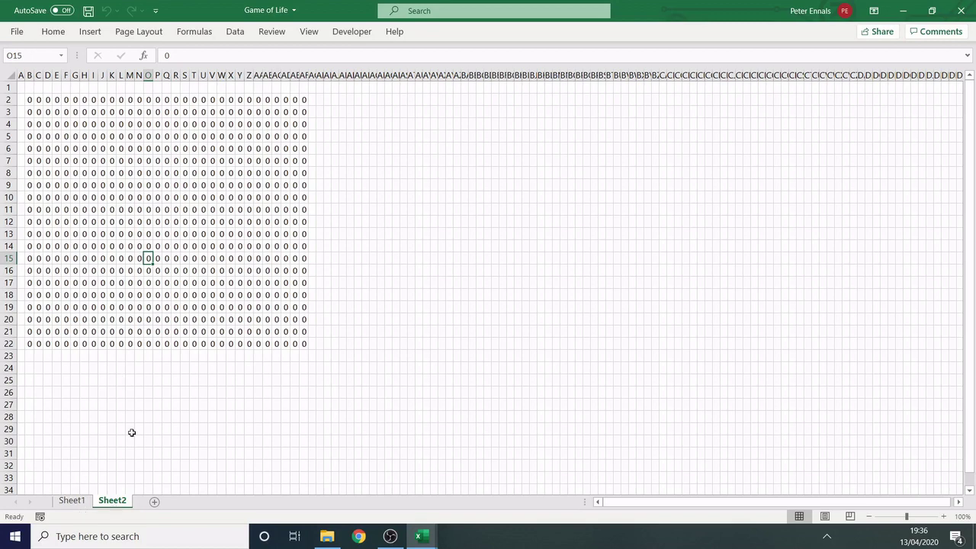
pyautogui.click(79, 506)
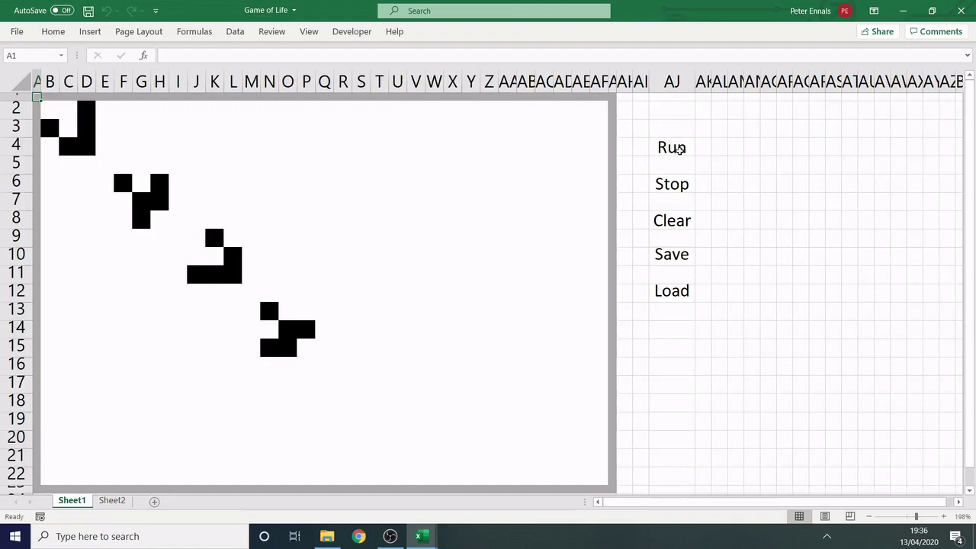
pyautogui.click(680, 149)
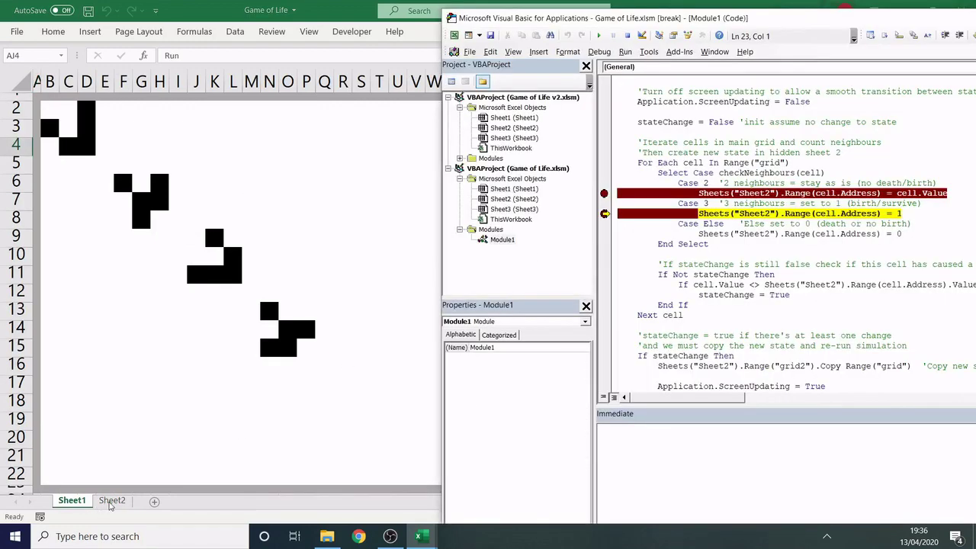
pyautogui.click(111, 507)
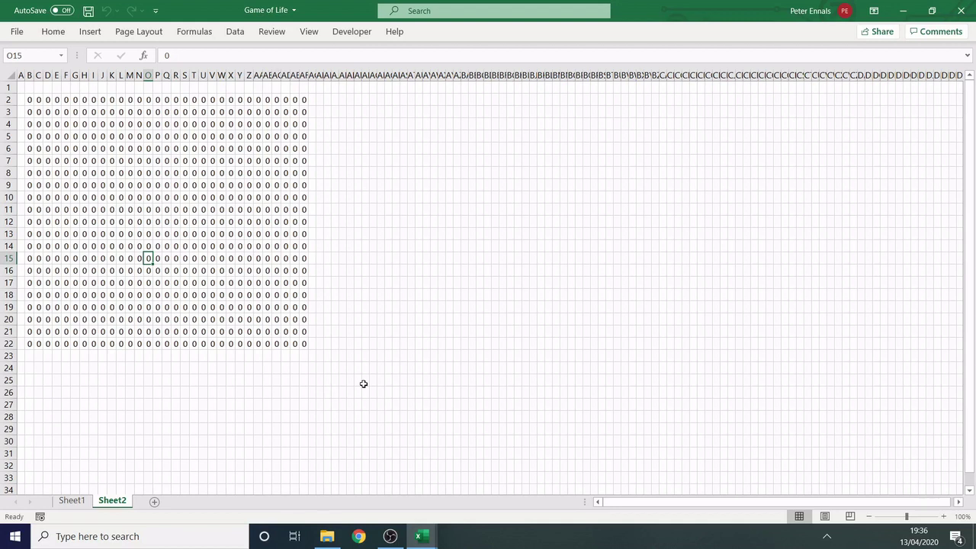
# Step: Resume the paused macro with F5 five times, reset it, and return to the Game of Life v2 board
pyautogui.hotkey('alt', 'Tab')
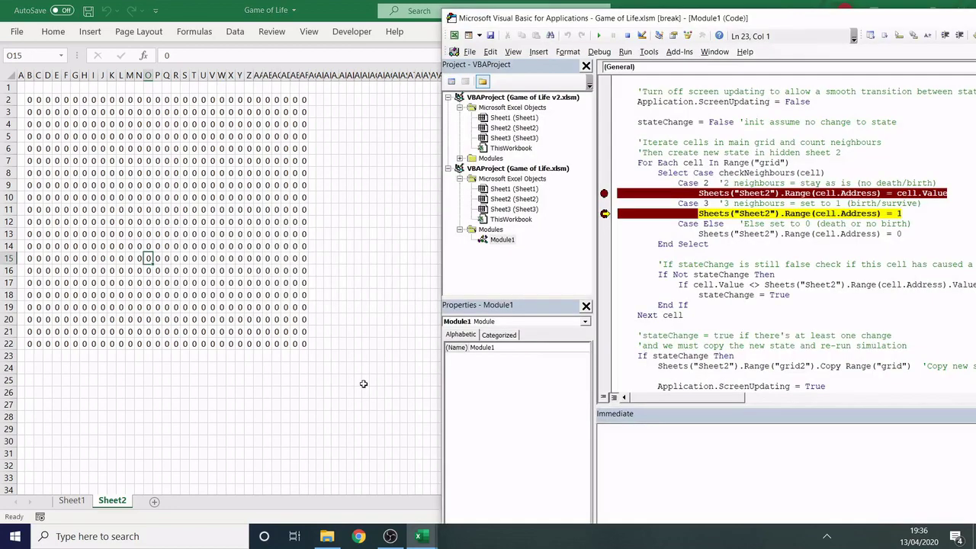
pyautogui.press('F5')
pyautogui.press('F5')
pyautogui.press('F5')
pyautogui.press('F5')
pyautogui.press('F5')
pyautogui.press('F5')
pyautogui.press('F5')
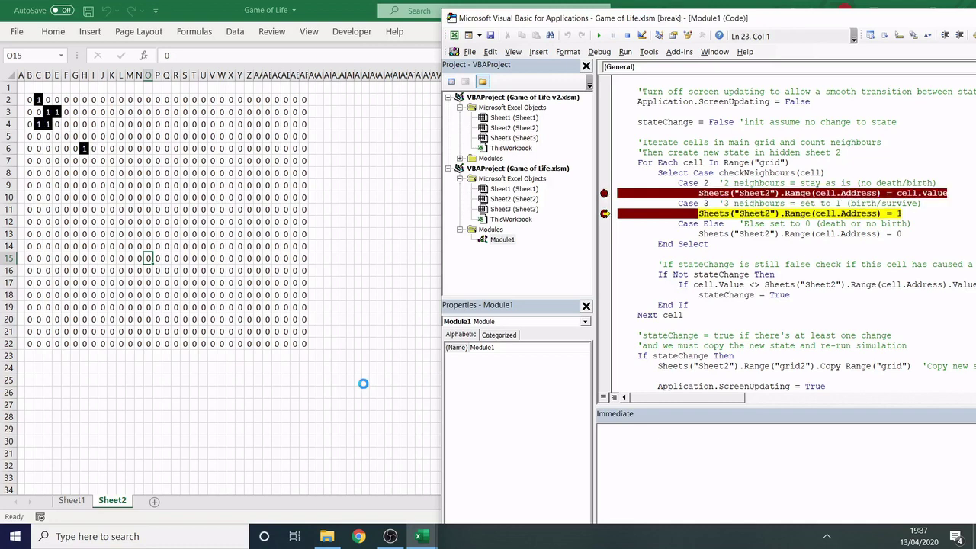
pyautogui.press('F5')
pyautogui.press('F5')
pyautogui.press('F5')
pyautogui.press('F5')
pyautogui.press('F5')
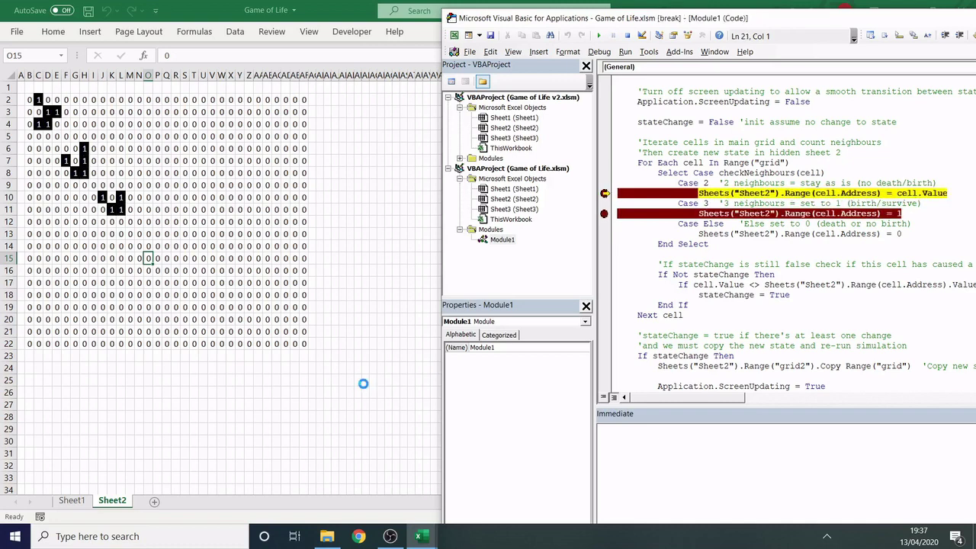
pyautogui.press('F5')
pyautogui.press('F5')
pyautogui.press('F5')
pyautogui.press('F5')
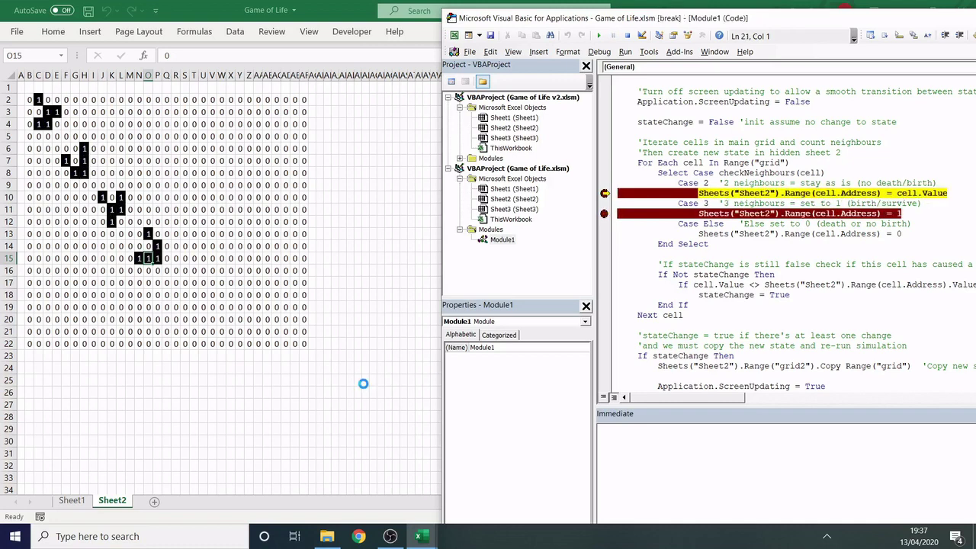
pyautogui.press('F5')
pyautogui.press('F5')
pyautogui.press('F5')
pyautogui.press('F5')
pyautogui.press('F5')
pyautogui.press('F5')
pyautogui.press('F5')
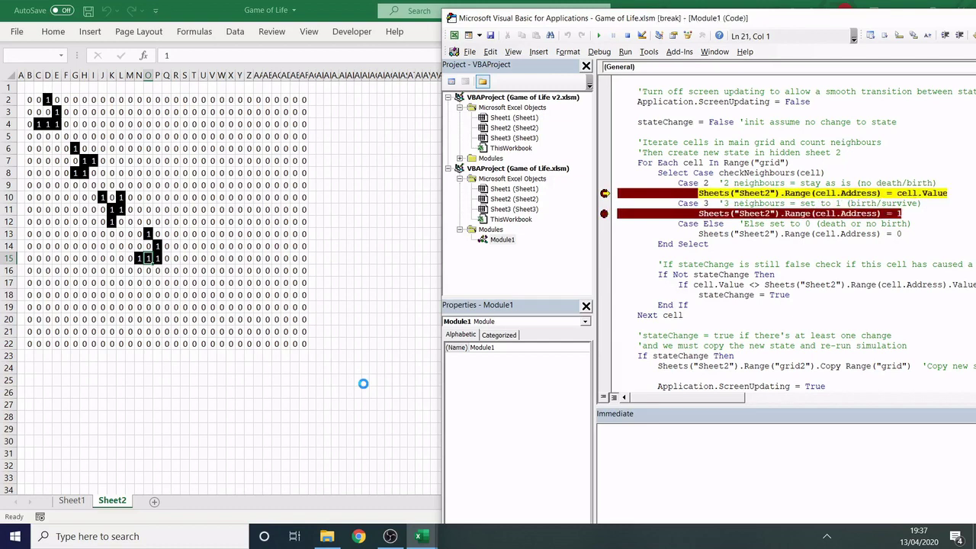
pyautogui.press('F5')
pyautogui.press('F5')
pyautogui.press('F5')
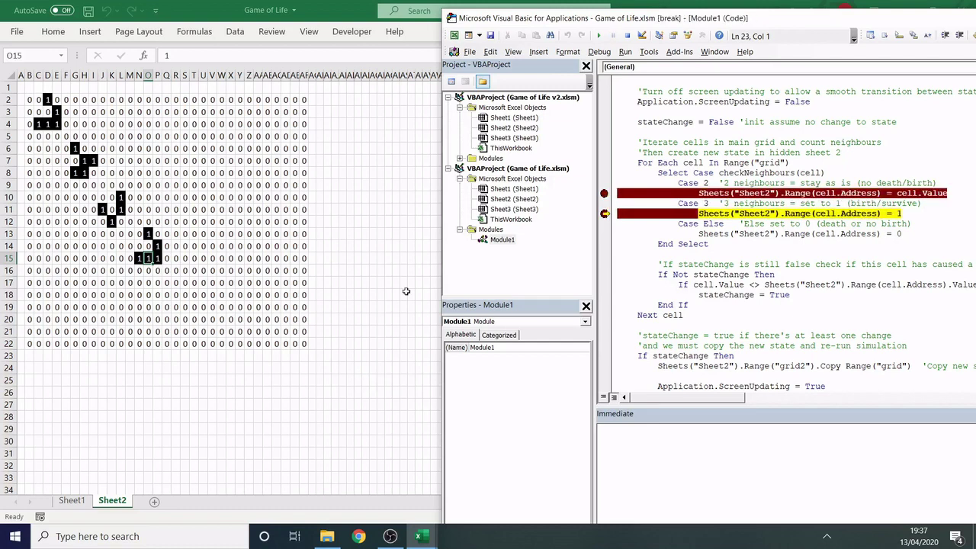
pyautogui.click(627, 36)
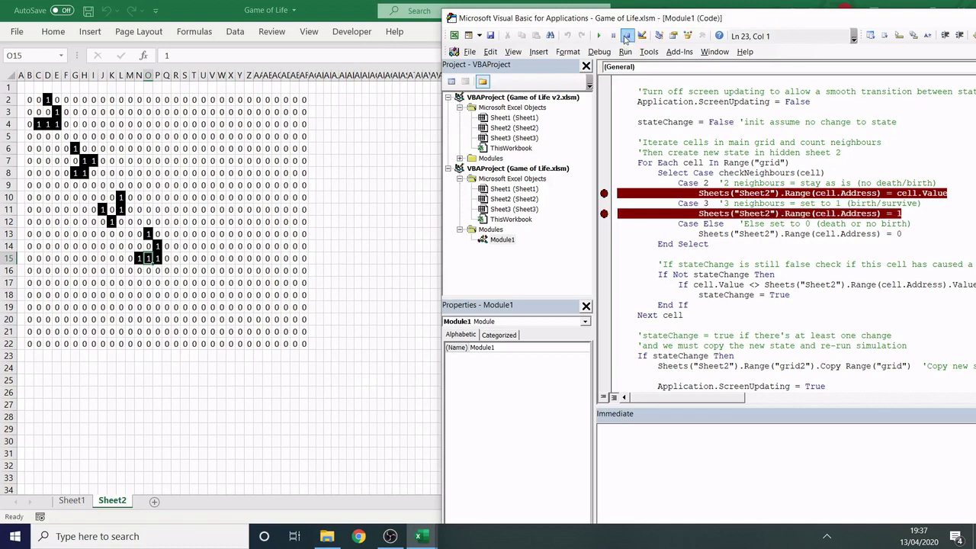
pyautogui.click(419, 538)
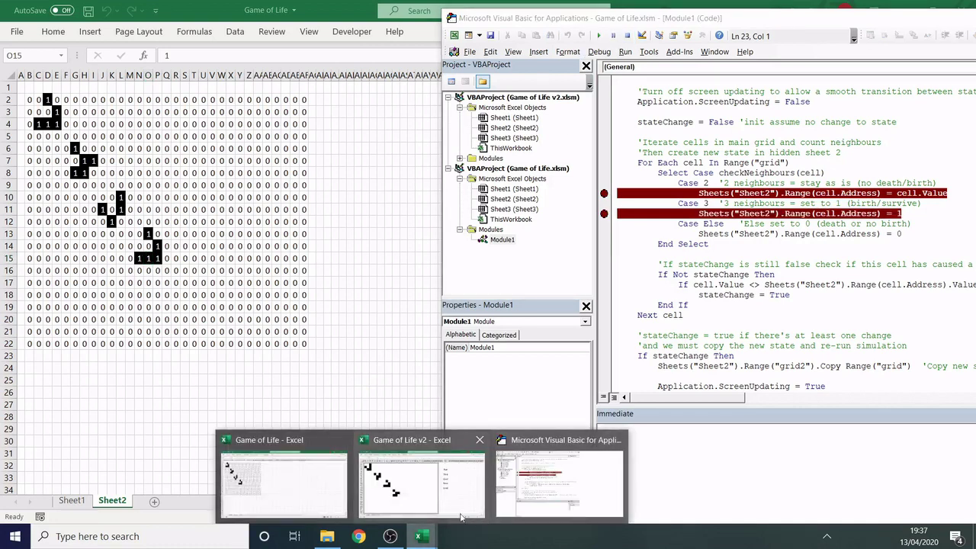
pyautogui.click(442, 492)
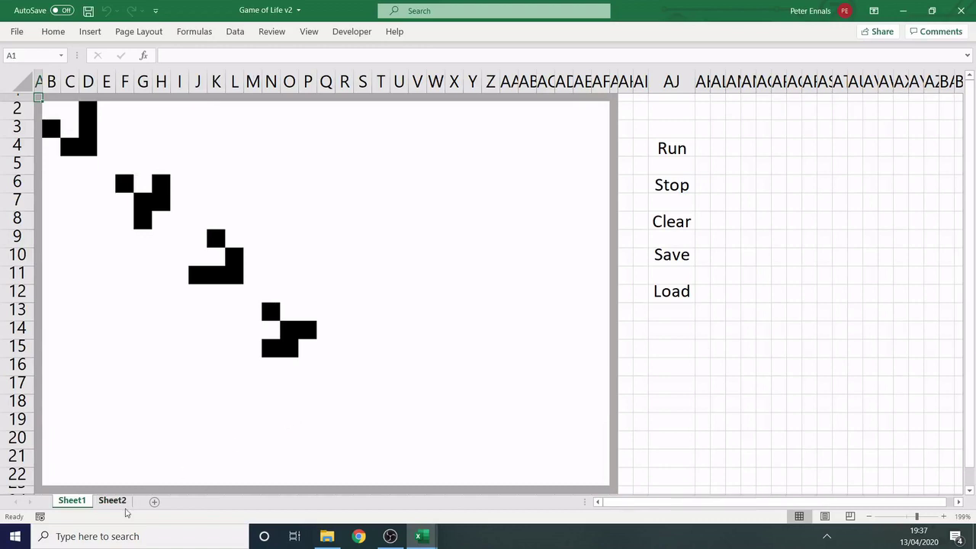
pyautogui.click(112, 500)
pyautogui.click(422, 171)
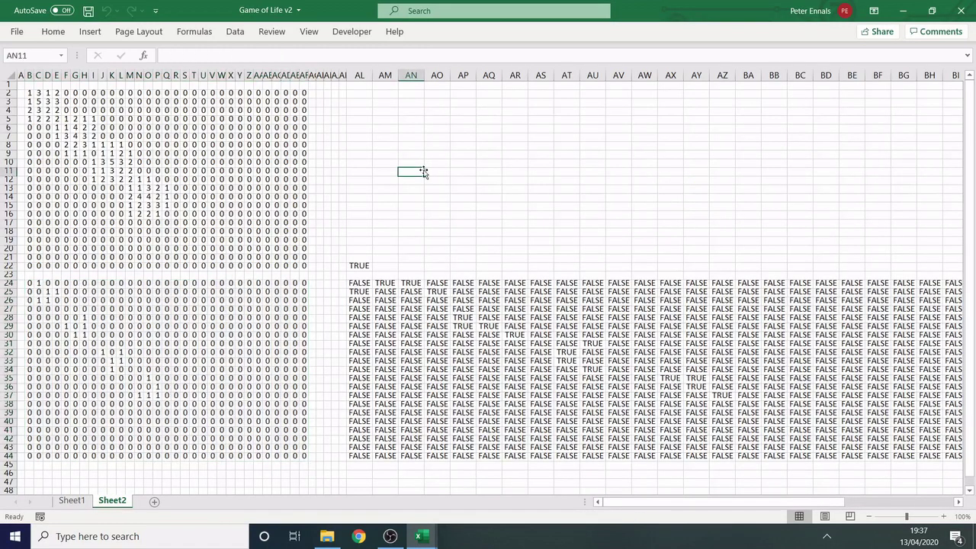
pyautogui.click(29, 94)
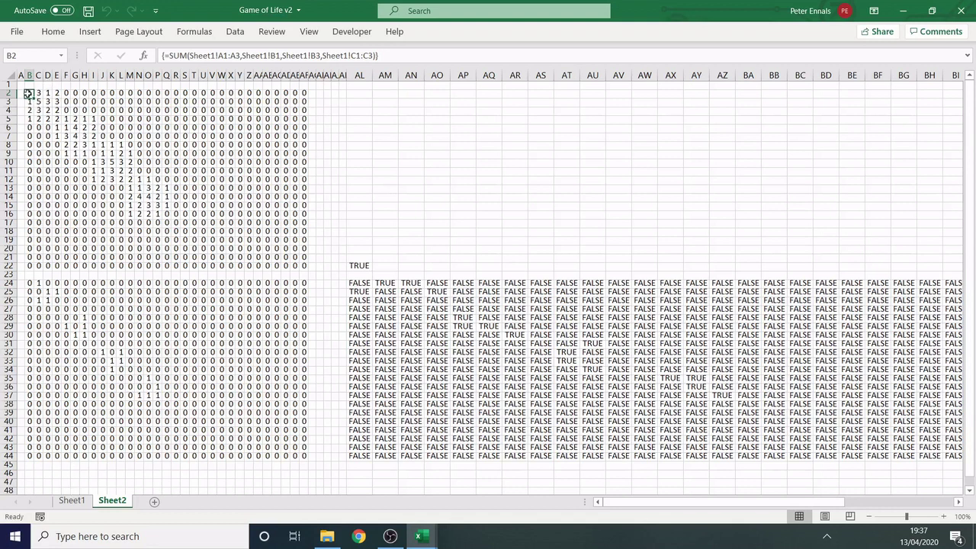
pyautogui.click(72, 501)
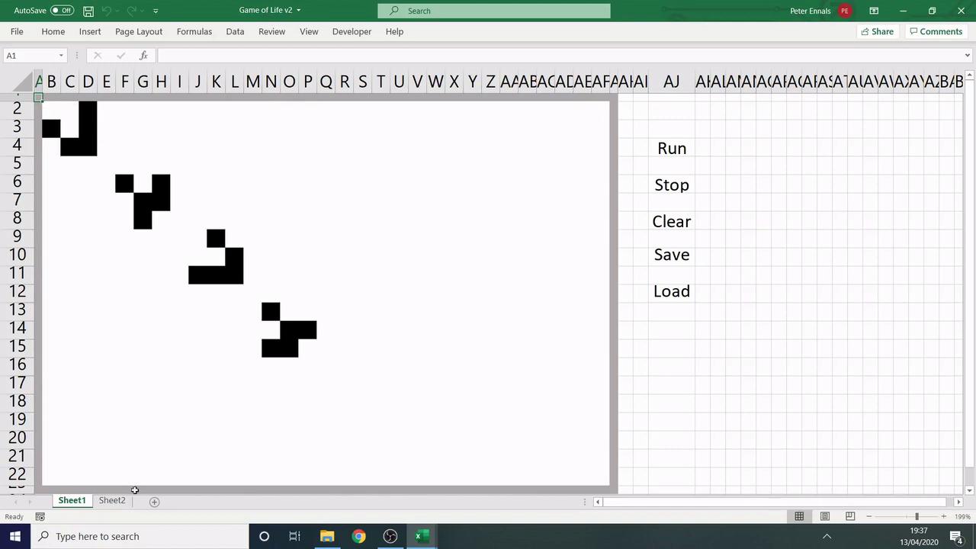
pyautogui.click(122, 501)
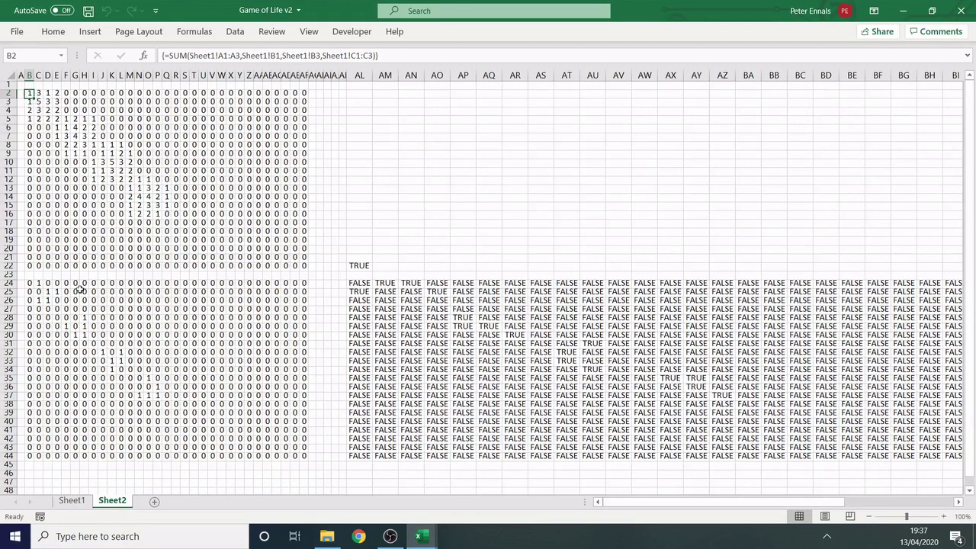
pyautogui.moveTo(30, 283); pyautogui.dragTo(303, 458)
pyautogui.click(303, 456)
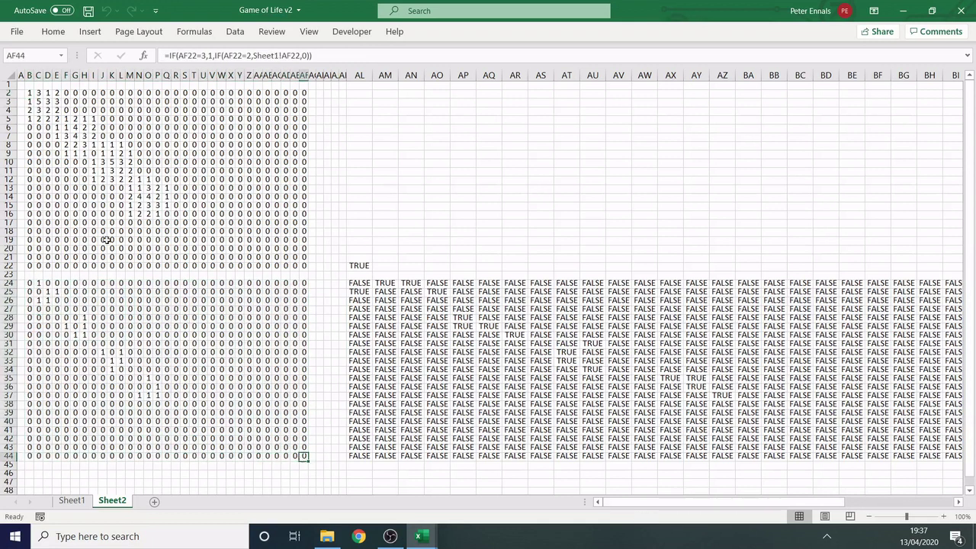
pyautogui.click(29, 283)
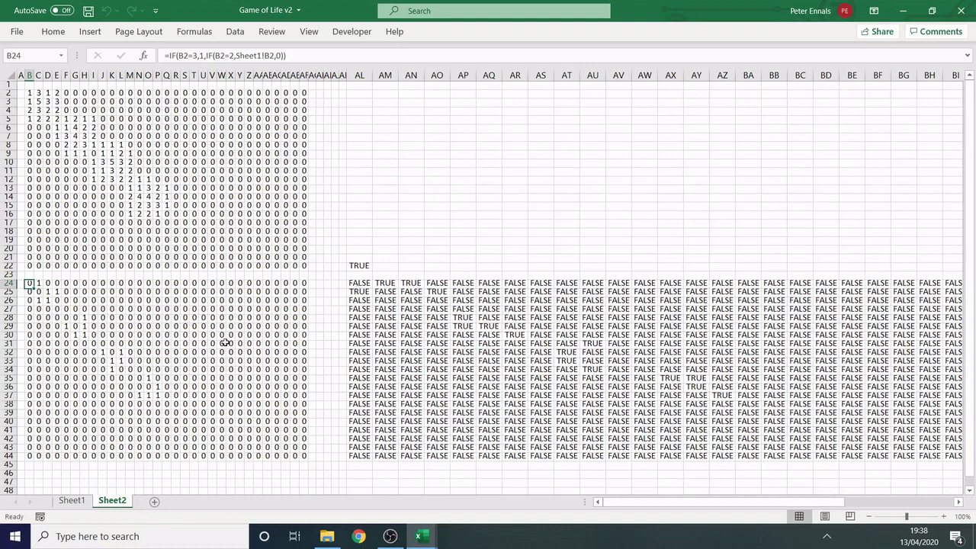
pyautogui.click(76, 507)
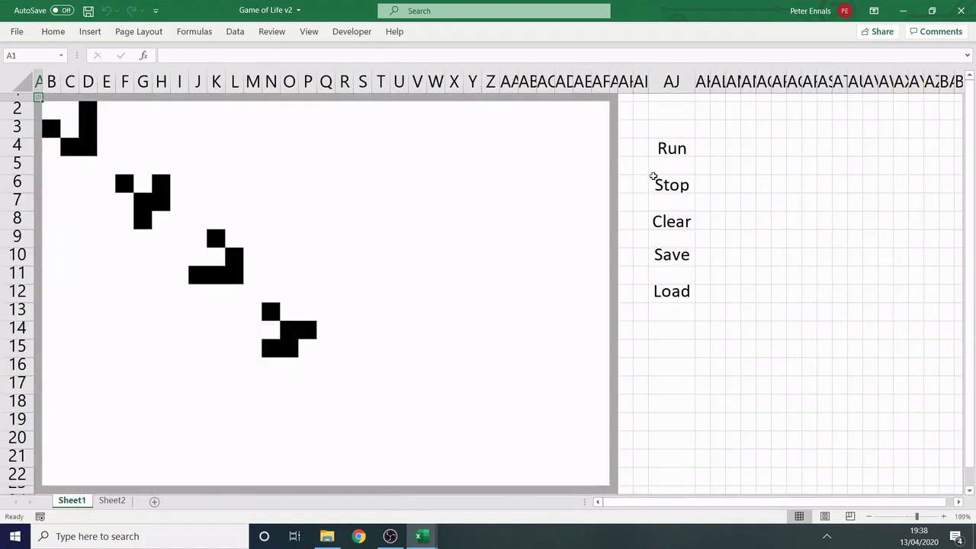
# Step: Run and stop the gliders, fill row 13 from J to U plus the figures' centres, and rerun
pyautogui.click(674, 149)
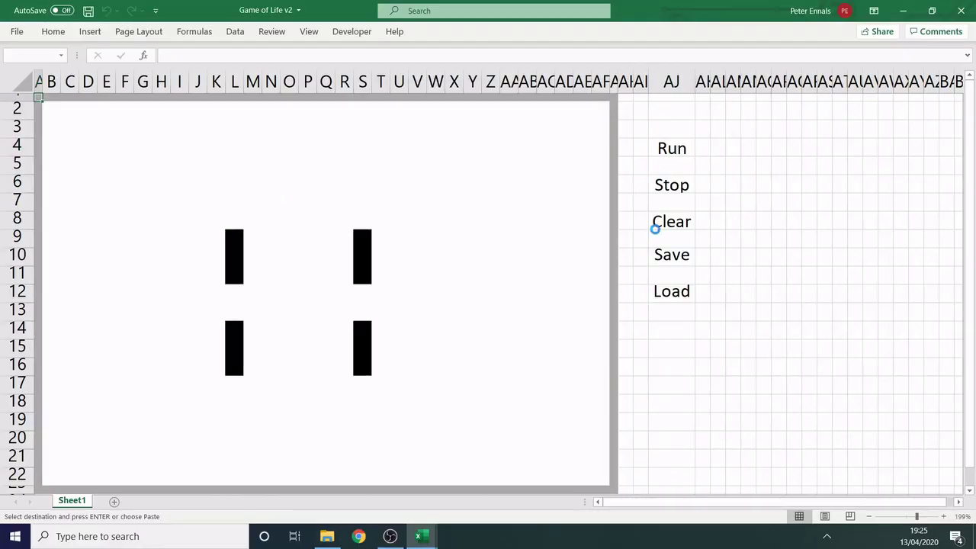
pyautogui.click(675, 189)
pyautogui.moveTo(196, 307); pyautogui.dragTo(407, 307)
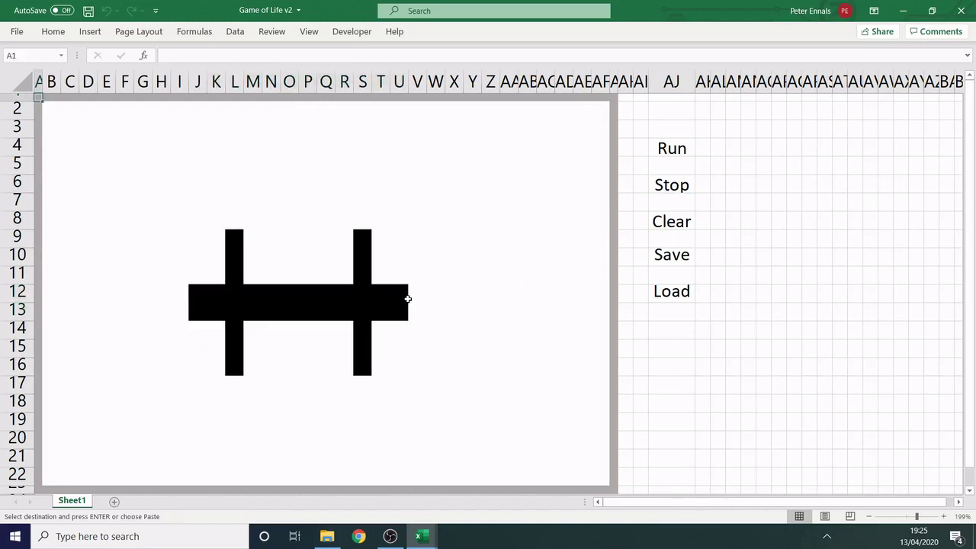
pyautogui.click(679, 149)
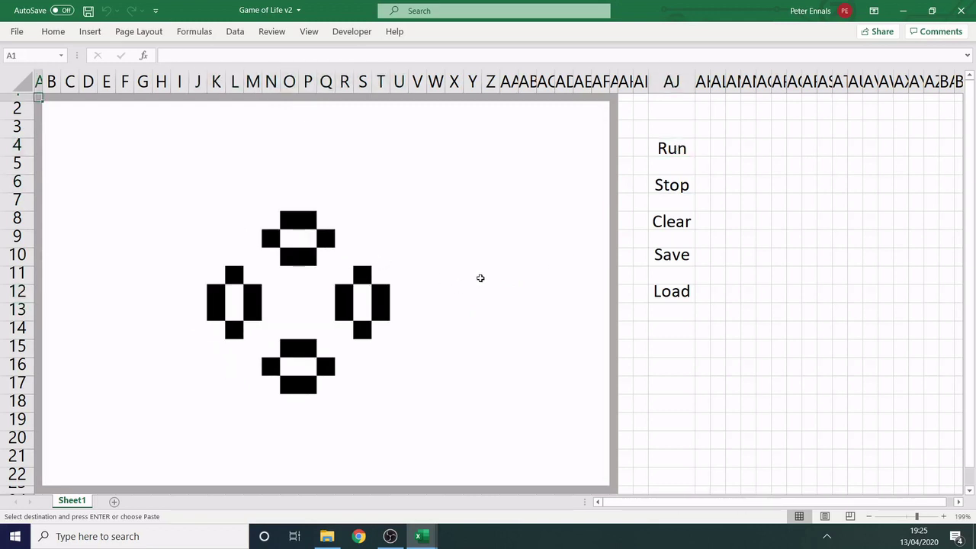
pyautogui.moveTo(364, 291); pyautogui.dragTo(364, 313)
pyautogui.moveTo(236, 290); pyautogui.dragTo(236, 313)
pyautogui.click(299, 303)
pyautogui.click(307, 312)
pyautogui.click(690, 148)
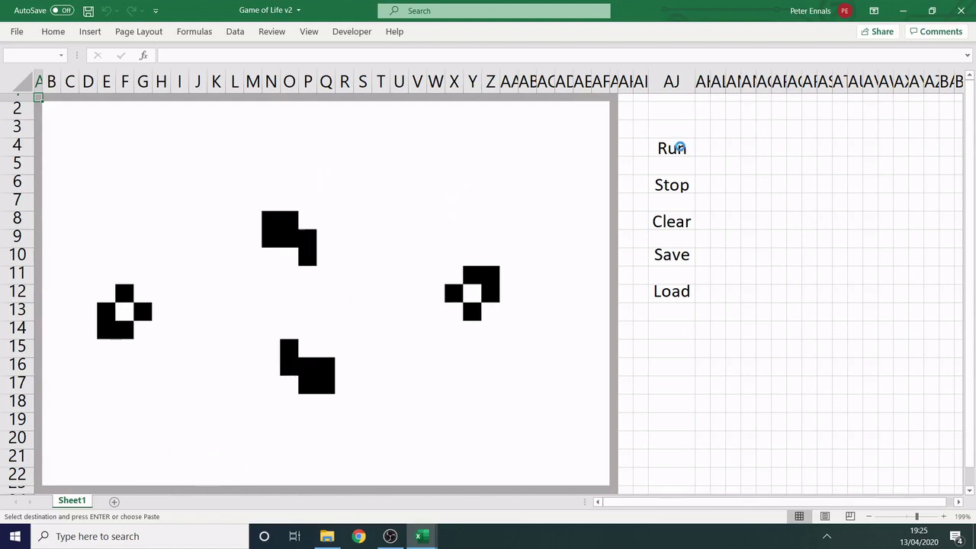
# Step: Draw live cells in M8:M10, P8:P10, N6:N7, L9:Q9 and X13, then reload the four gliders
pyautogui.moveTo(251, 216); pyautogui.dragTo(251, 249)
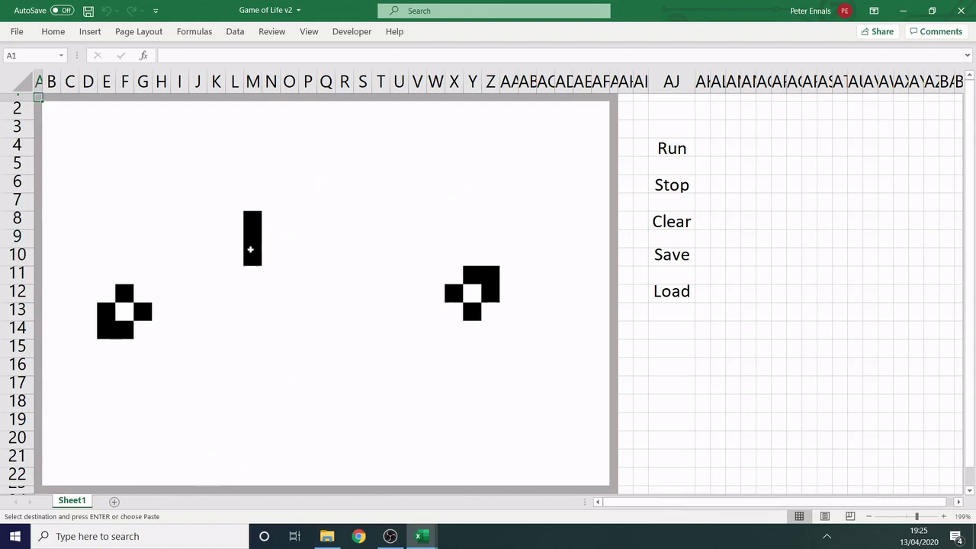
pyautogui.moveTo(308, 221); pyautogui.dragTo(307, 256)
pyautogui.moveTo(289, 184); pyautogui.dragTo(273, 199)
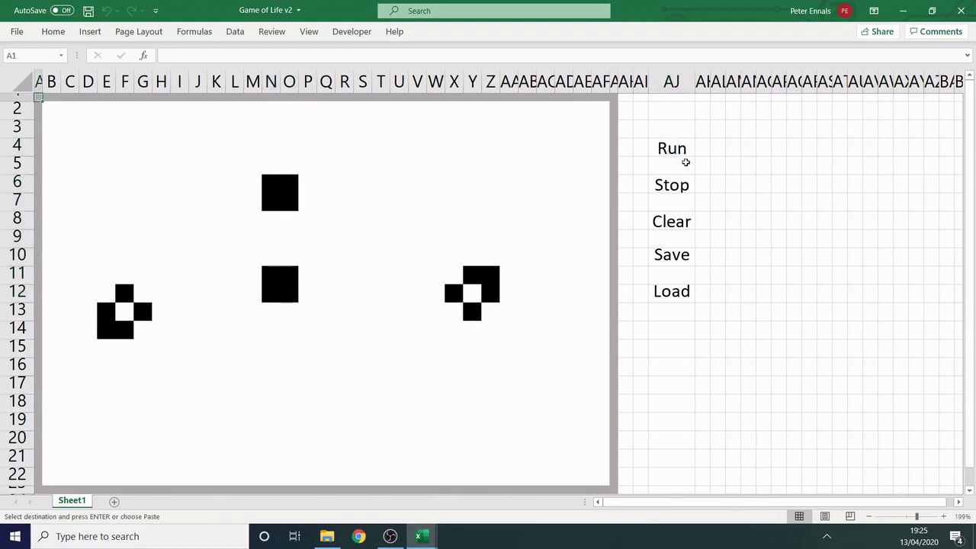
pyautogui.moveTo(229, 237); pyautogui.dragTo(328, 237)
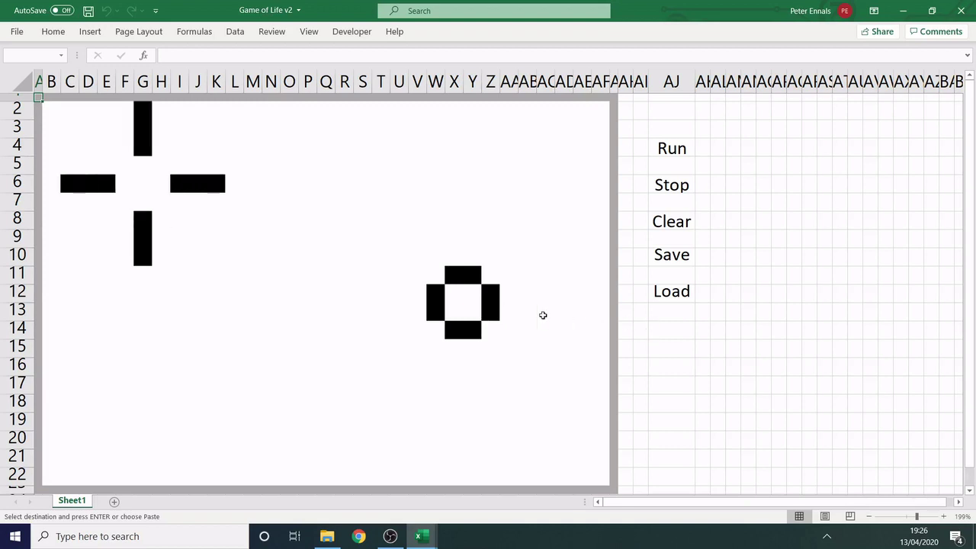
pyautogui.click(479, 311)
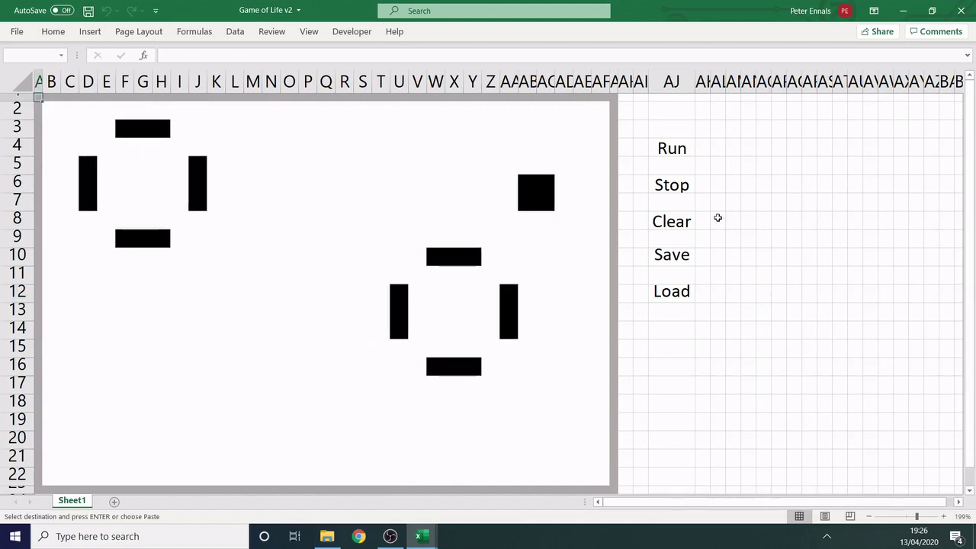
pyautogui.click(672, 290)
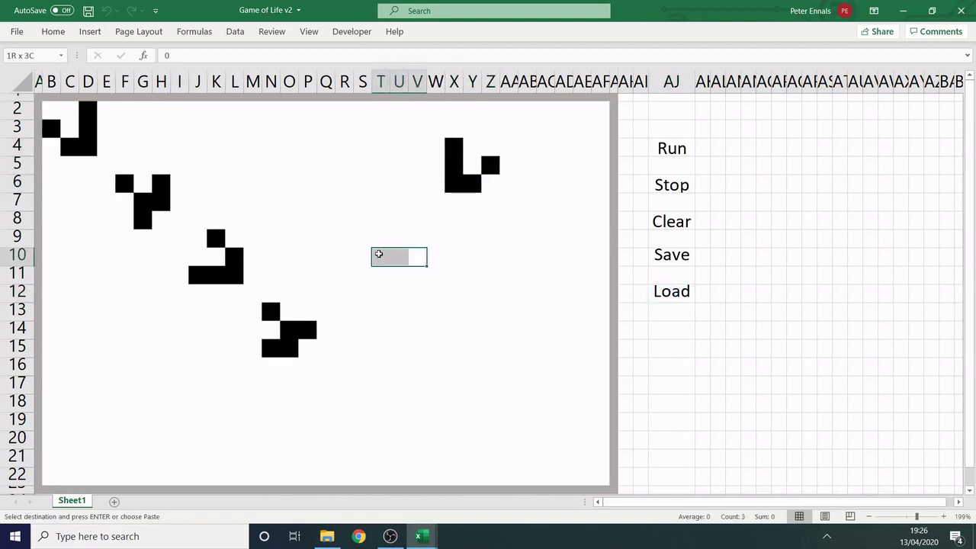
# Step: Start the simulation with the extra glider and let the gliders collide
pyautogui.click(685, 154)
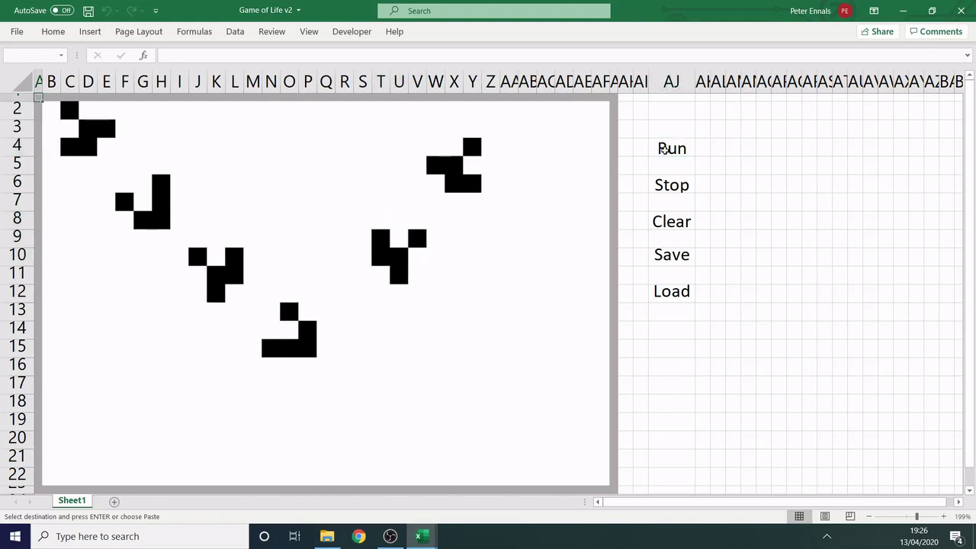